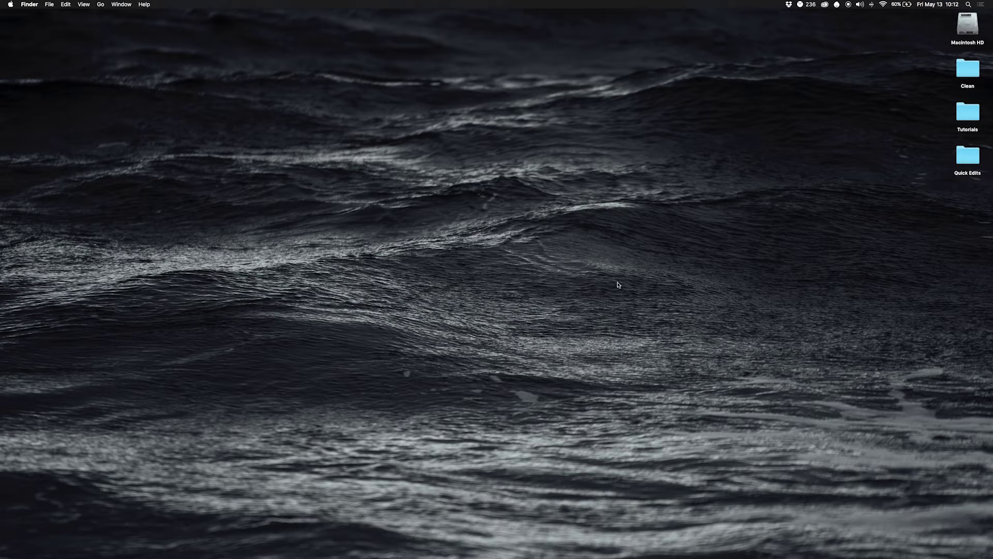
# Switch to Safari and view the "Typeface rotation animation" shot on Dribbble as the reference
pyautogui.press('super+Tab')
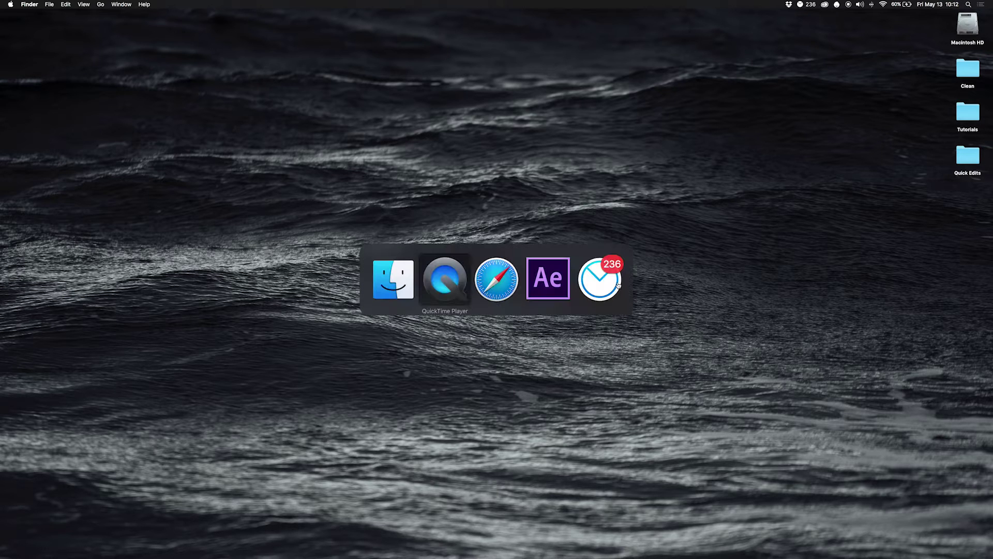
pyautogui.press('super+Tab')
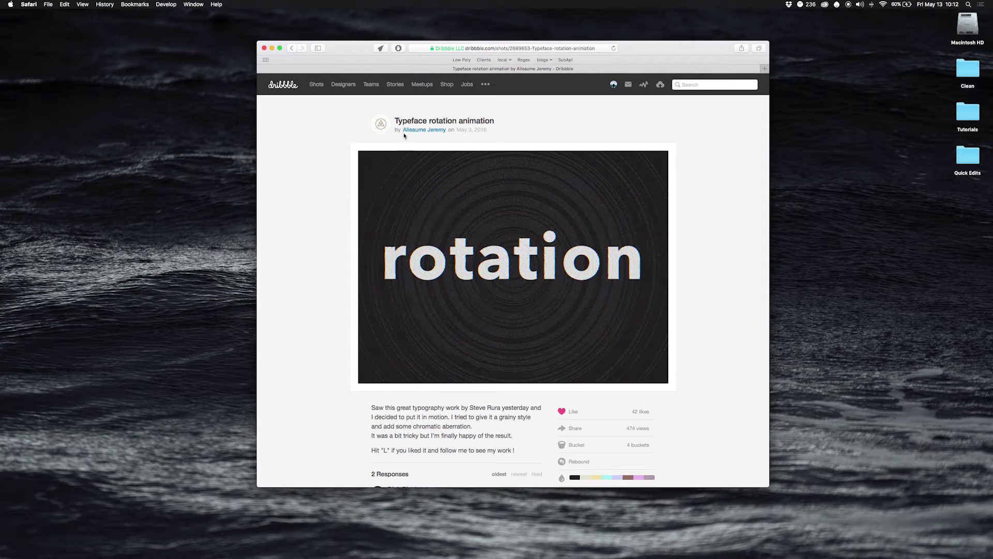
pyautogui.moveTo(427, 134)
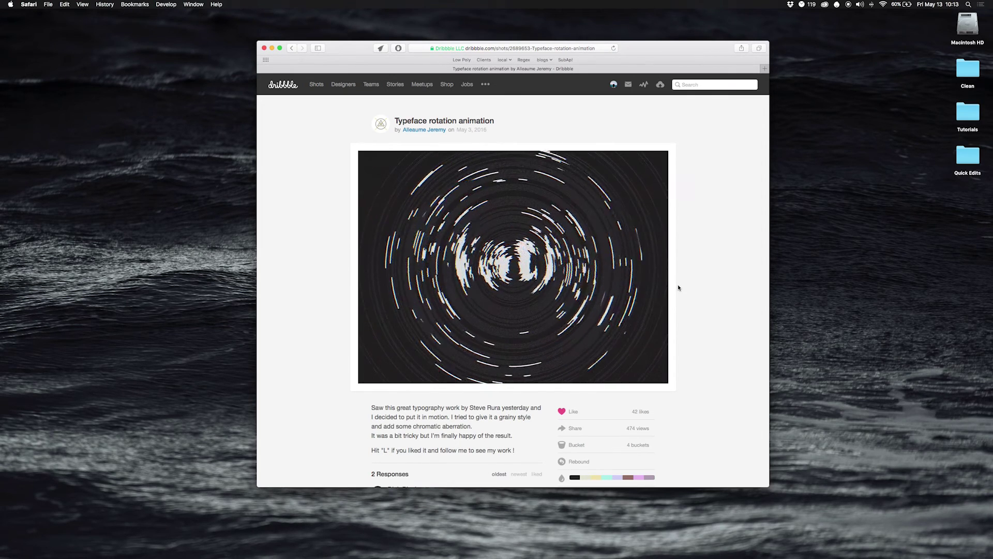
# Switch to After Effects and play the preview of the Radial Text composition
pyautogui.press('super+Tab')
pyautogui.press('super+Tab')
pyautogui.press('super+Tab')
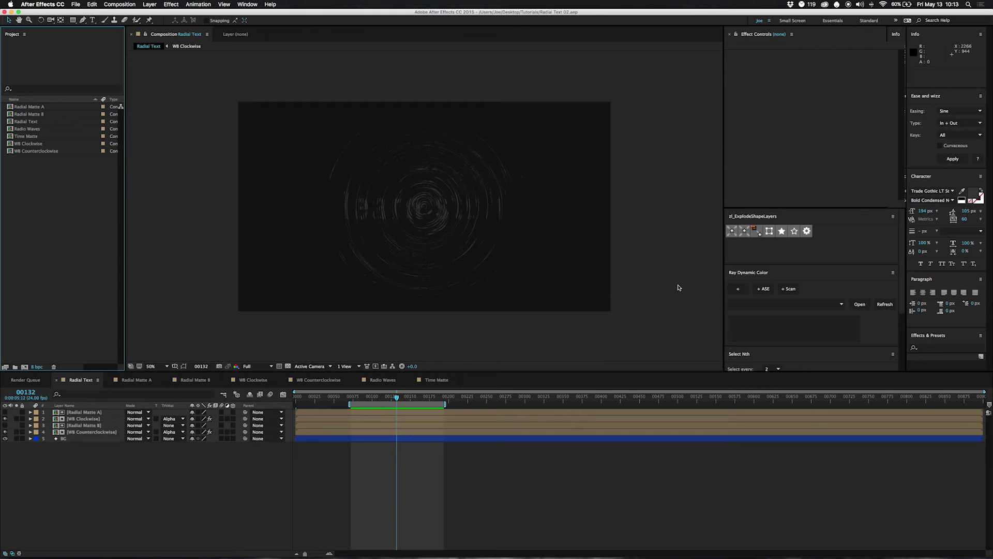
pyautogui.press('space')
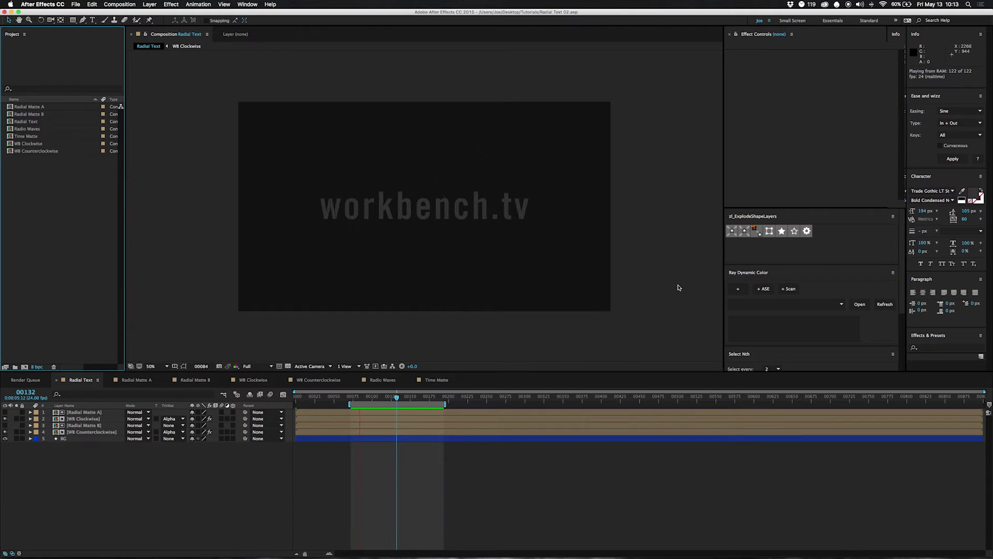
# Switch to the Dribbble reference in Safari to compare it with the preview, and return to After Effects
pyautogui.press('super+Tab')
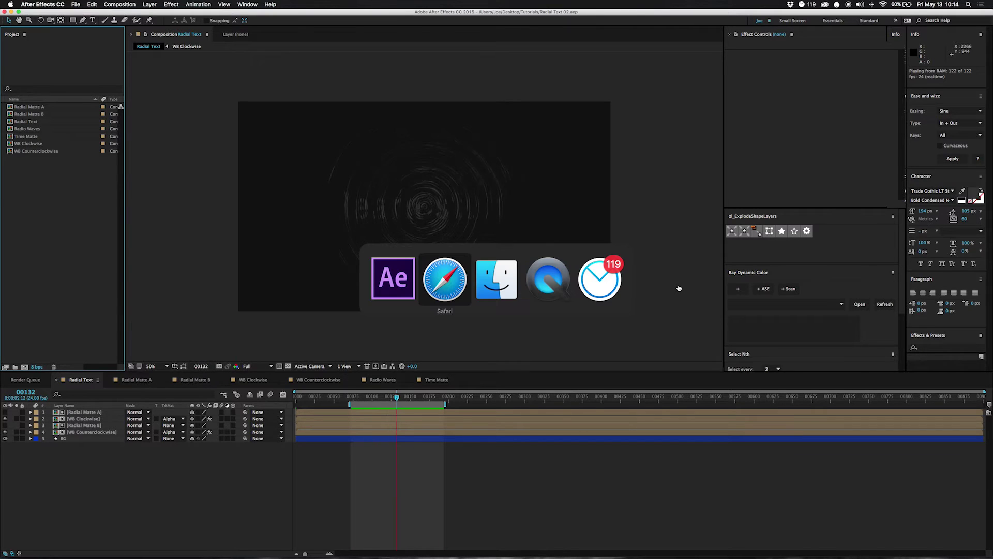
pyautogui.press('super+Tab')
pyautogui.press('super+Tab')
pyautogui.press('super+Tab')
pyautogui.press('super+Tab')
pyautogui.press('super+Tab')
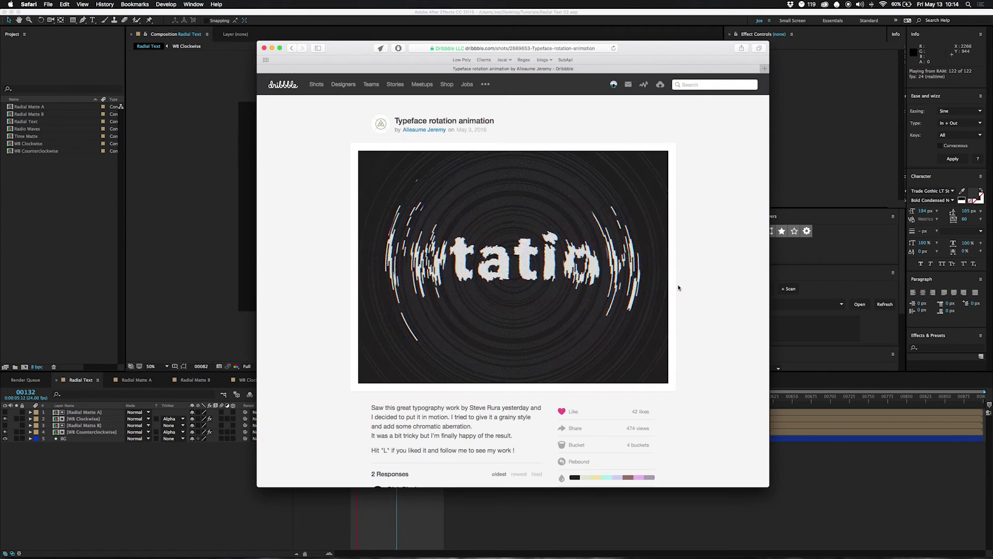
pyautogui.moveTo(376, 435)
pyautogui.mouseDown()
pyautogui.moveTo(498, 433)
pyautogui.moveTo(371, 436)
pyautogui.mouseUp()
pyautogui.click(373, 436)
pyautogui.click(93, 291)
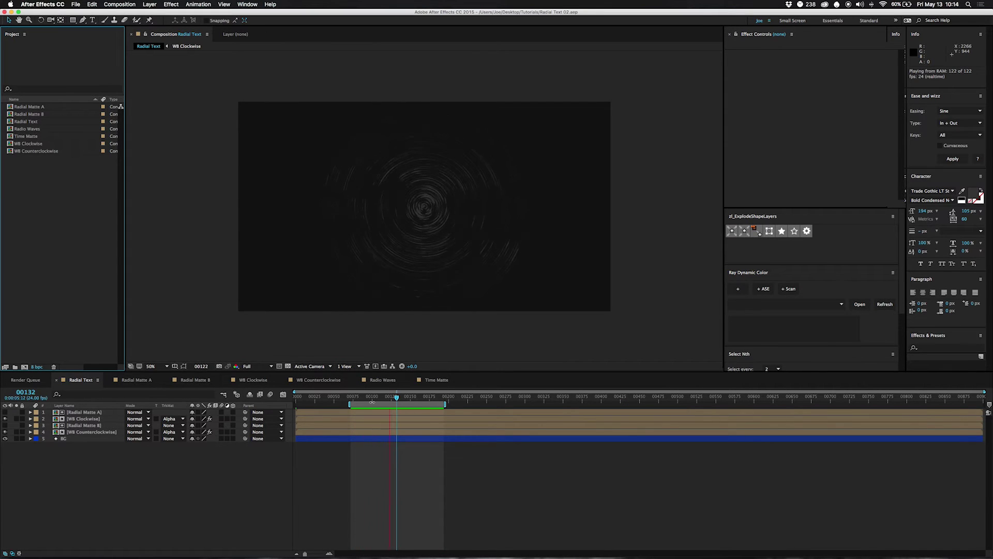
# Place the Radio Waves timeline beside Radial Text and show all of Shape Layer 2's Radio Waves effect settings
pyautogui.moveTo(383, 379); pyautogui.dragTo(141, 385)
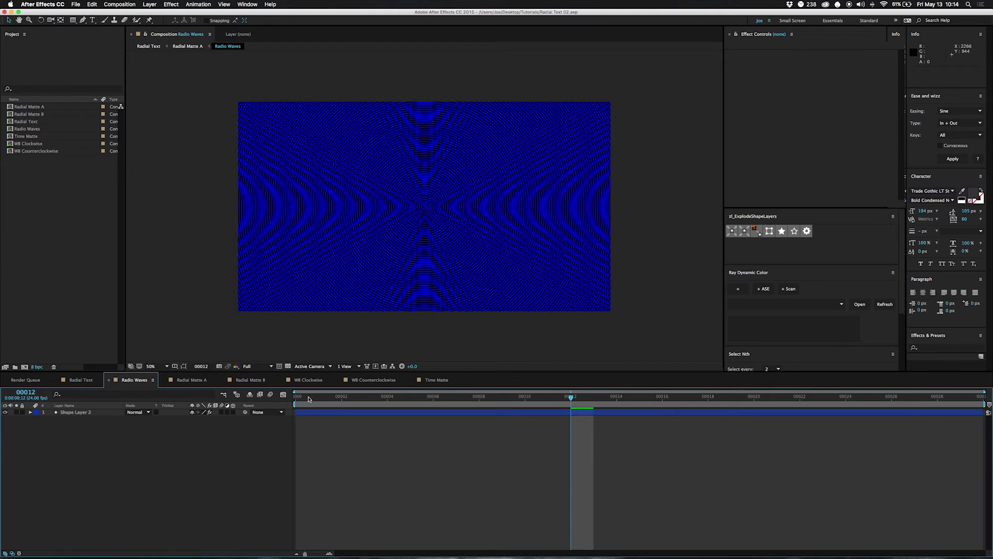
pyautogui.click(310, 412)
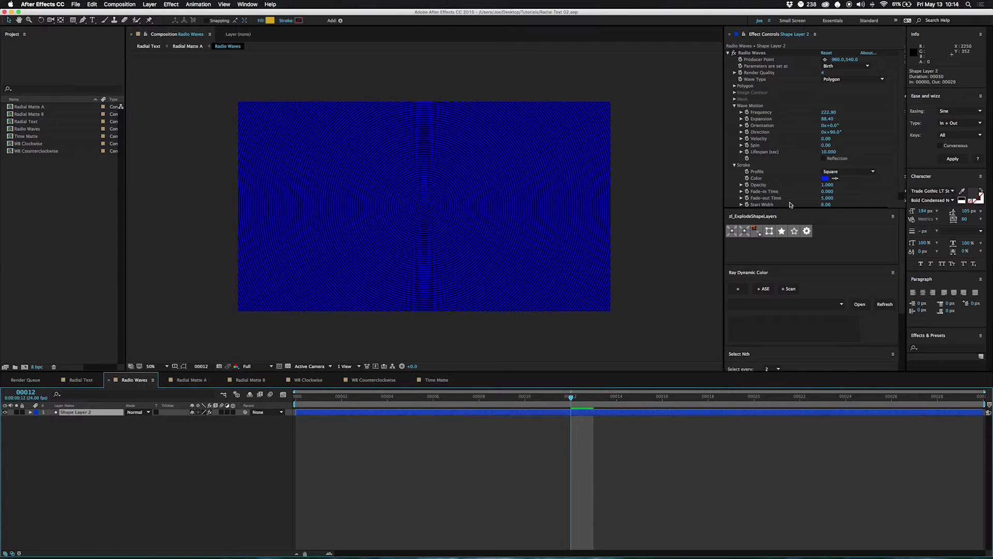
pyautogui.moveTo(791, 208); pyautogui.dragTo(790, 223)
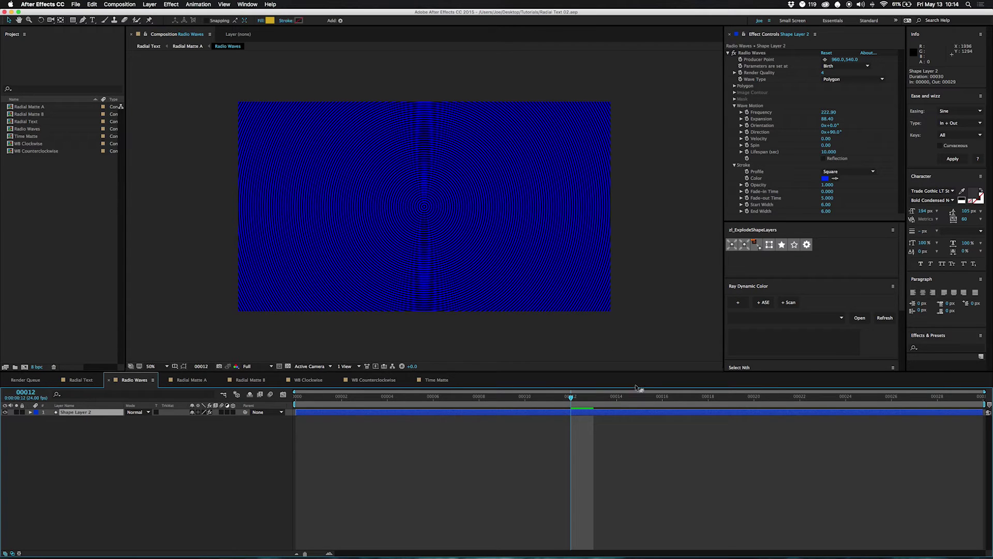
# Step back and forth between frames 10, 11 and neighbouring frames of Radio Waves to compare the ring pattern
pyautogui.click(523, 400)
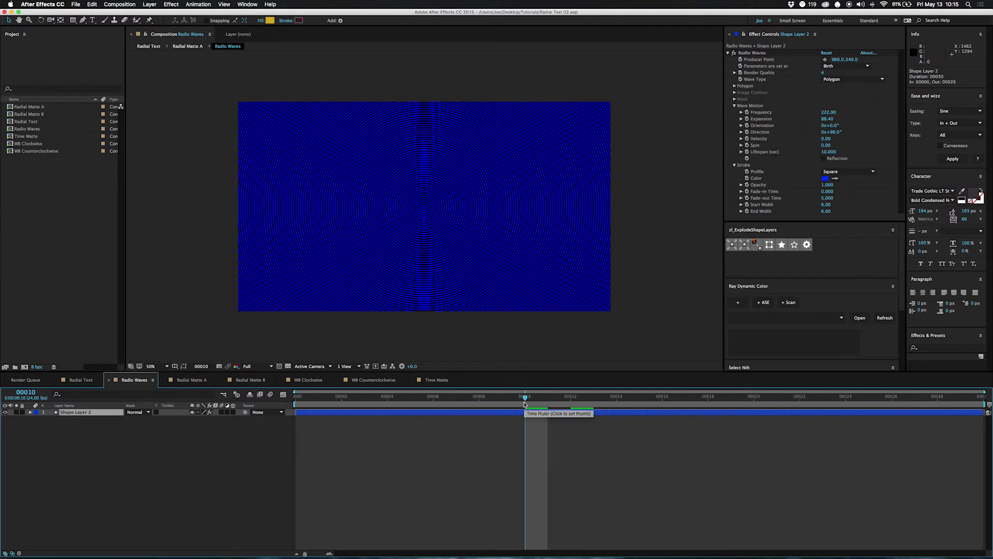
pyautogui.press('pagedown')
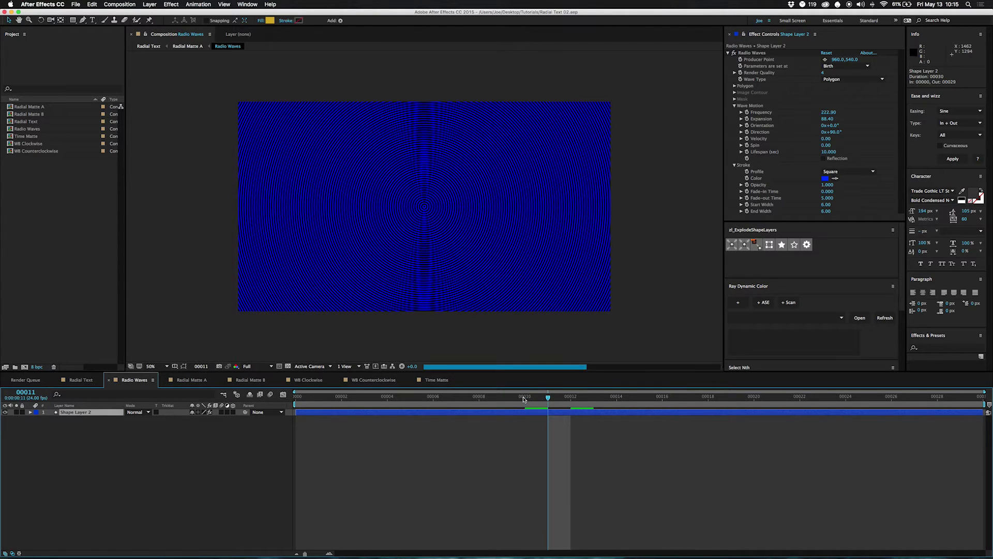
pyautogui.click(523, 399)
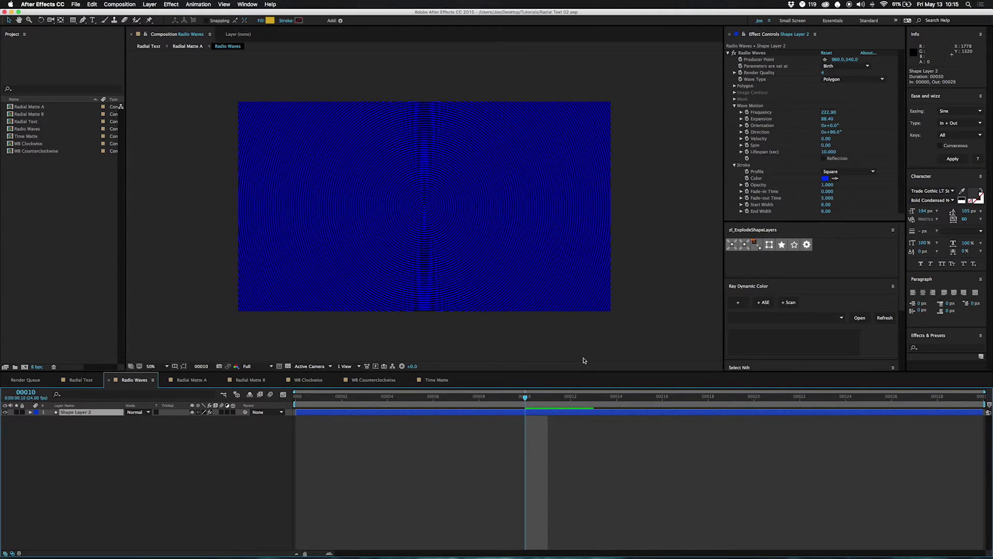
pyautogui.press('pagedown')
pyautogui.press('pageup')
pyautogui.press('pagedown')
pyautogui.press('pageup')
pyautogui.press('pagedown')
pyautogui.press('pageup')
pyautogui.press('pagedown')
pyautogui.press('pageup')
pyautogui.press('pagedown')
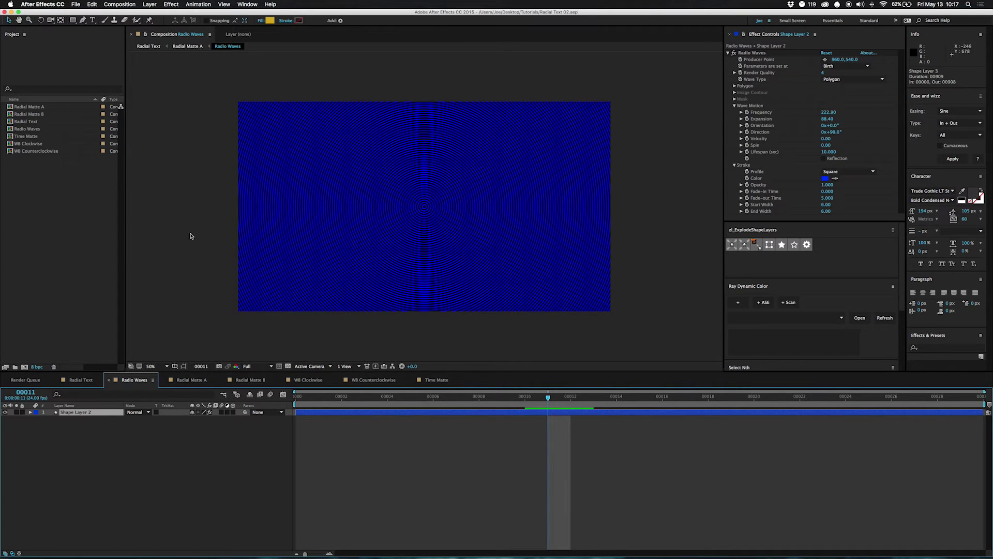
# In the Time Matte composition, examine Shape Layer 3's Fractal Noise with Polar Coordinates and Radial Blur temporarily disabled
pyautogui.click(432, 380)
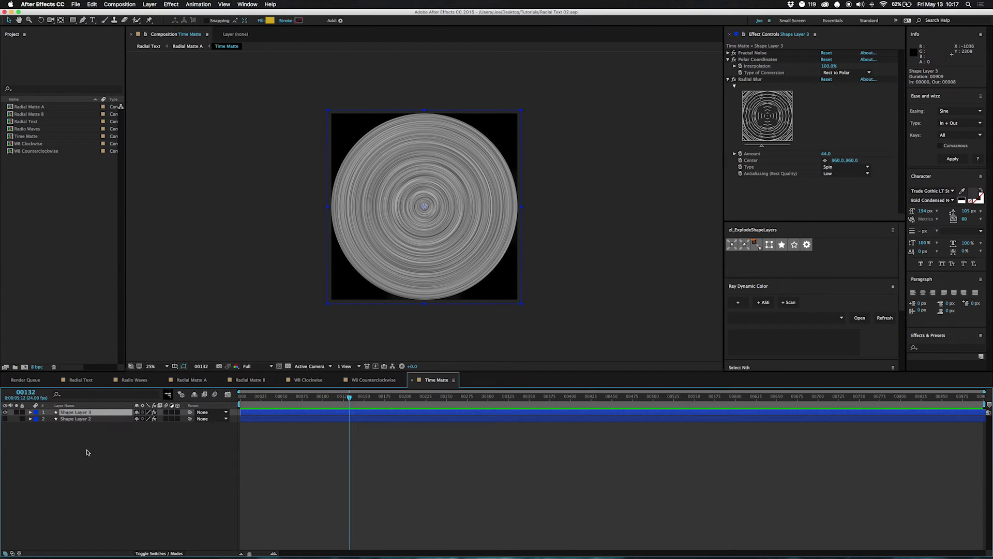
pyautogui.click(734, 60)
pyautogui.click(761, 53)
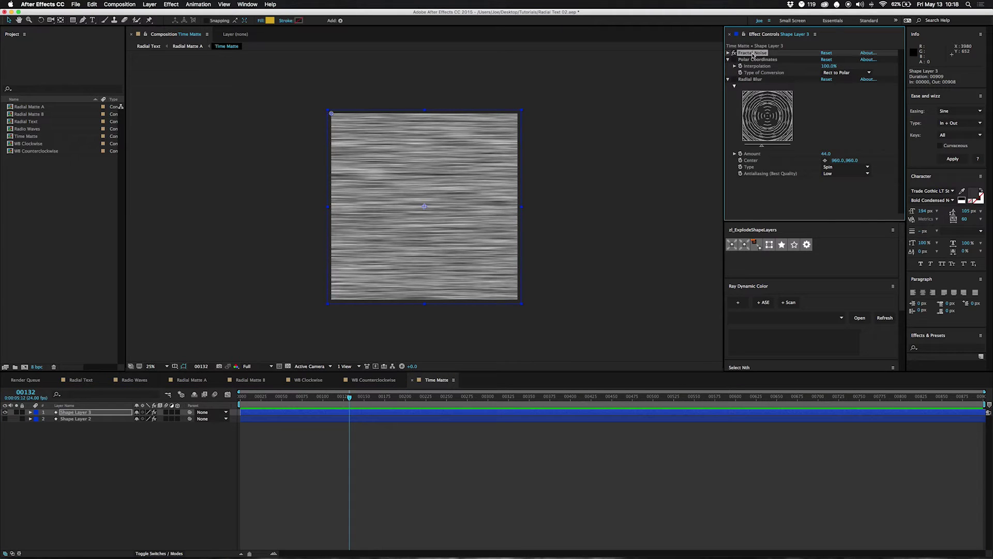
pyautogui.click(728, 52)
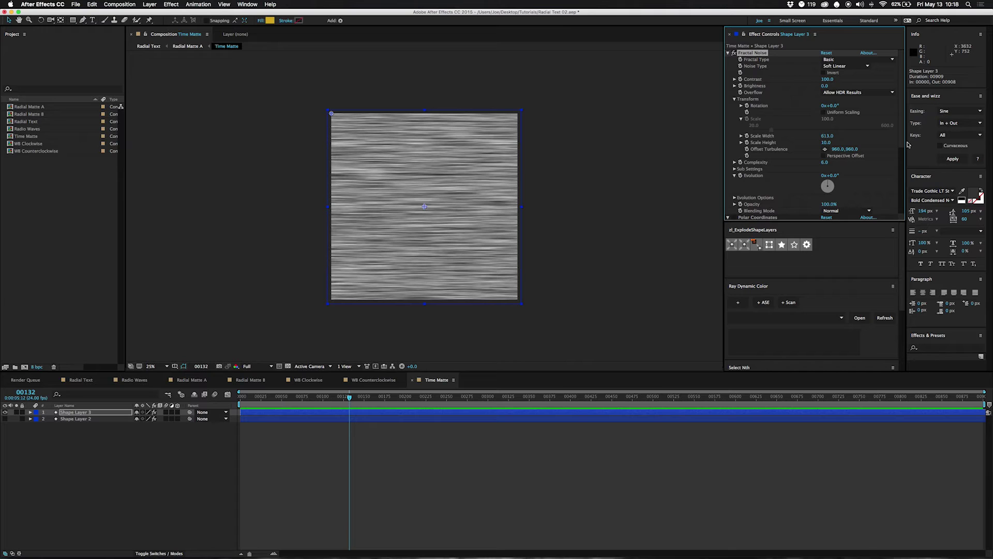
pyautogui.moveTo(827, 144)
pyautogui.mouseDown()
pyautogui.moveTo(807, 147)
pyautogui.moveTo(824, 156)
pyautogui.mouseUp()
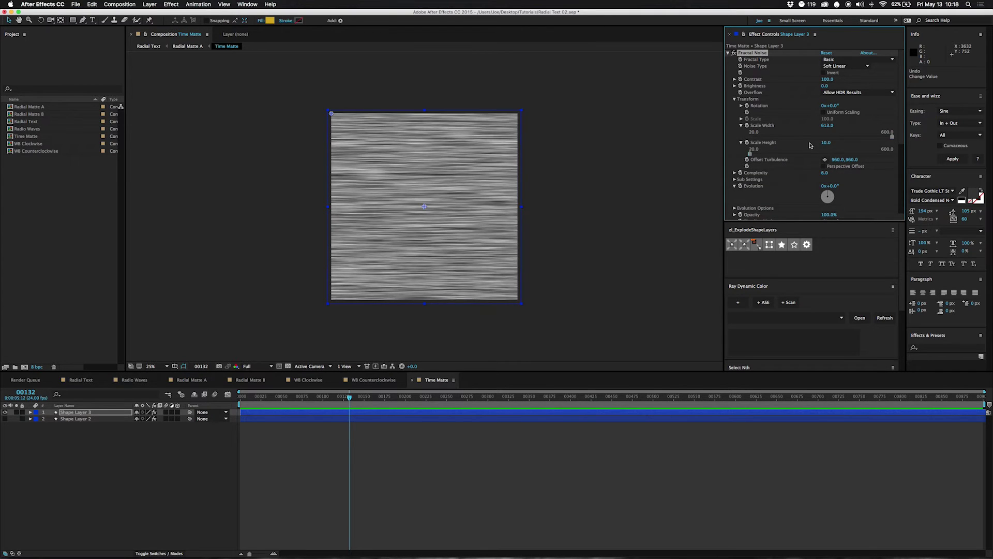
pyautogui.click(729, 53)
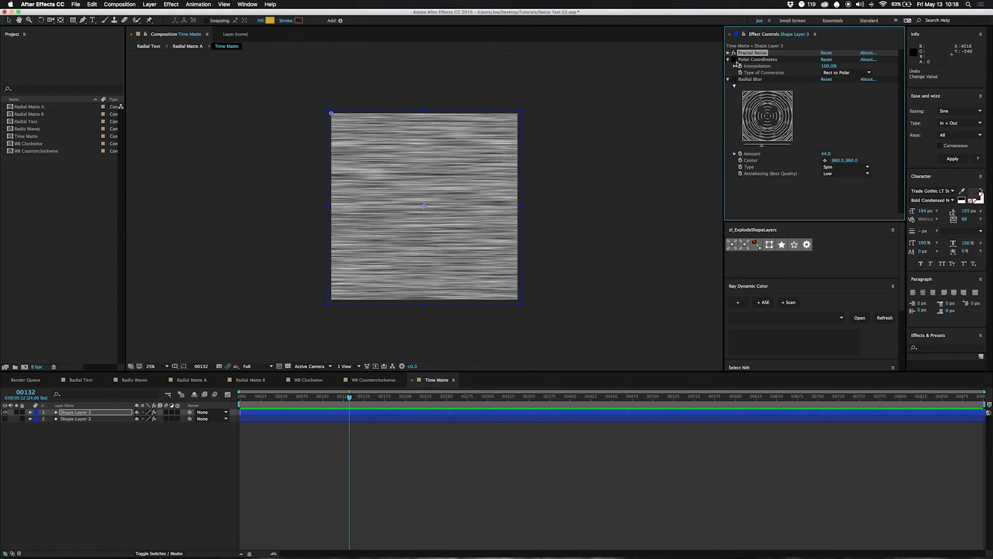
pyautogui.click(733, 59)
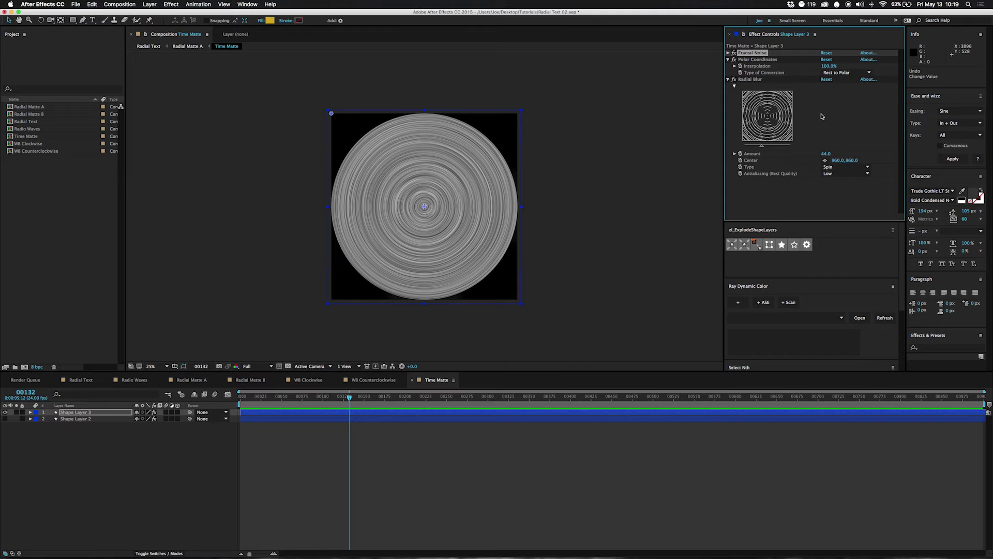
# Try a Radial Blur amount of 323 on Shape Layer 3 and undo it
pyautogui.moveTo(827, 155); pyautogui.dragTo(927, 147)
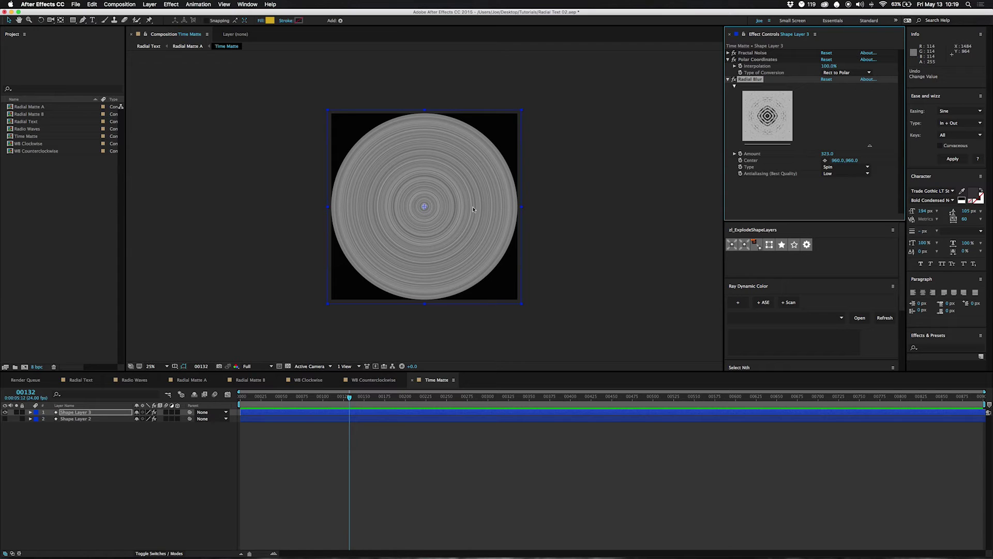
pyautogui.press('super+z')
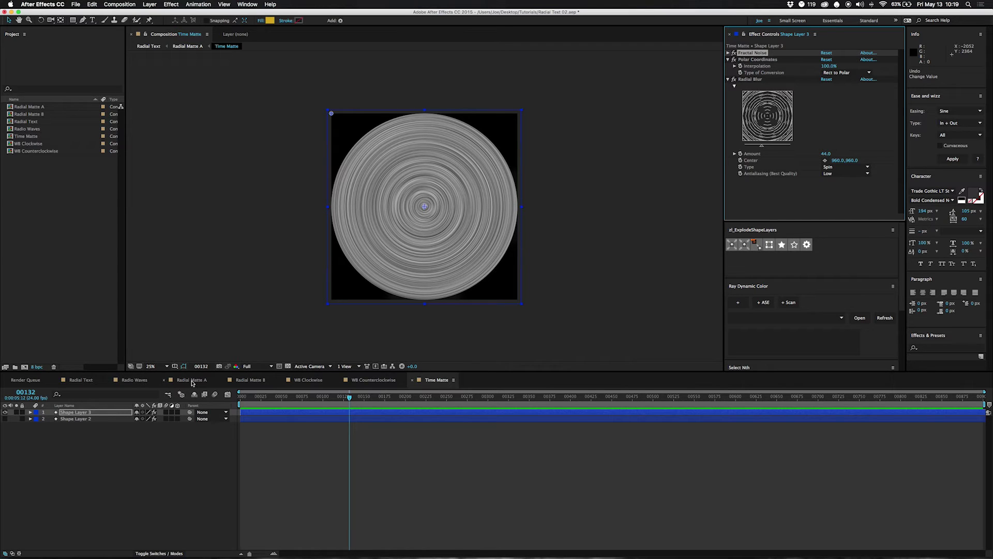
# Move the Time Matte timeline beside Radio Waves and open the Radial Matte A composition
pyautogui.moveTo(427, 382); pyautogui.dragTo(187, 381)
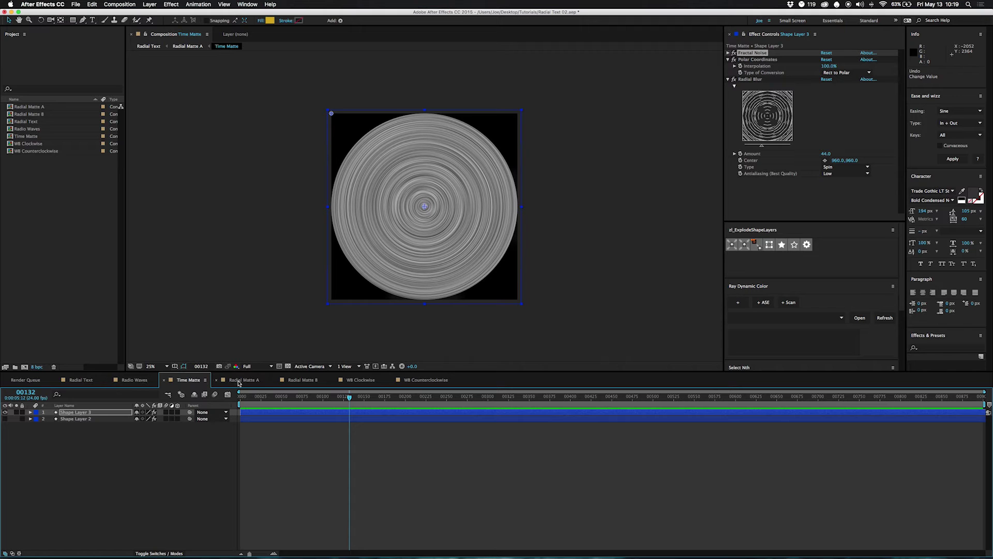
pyautogui.click(243, 380)
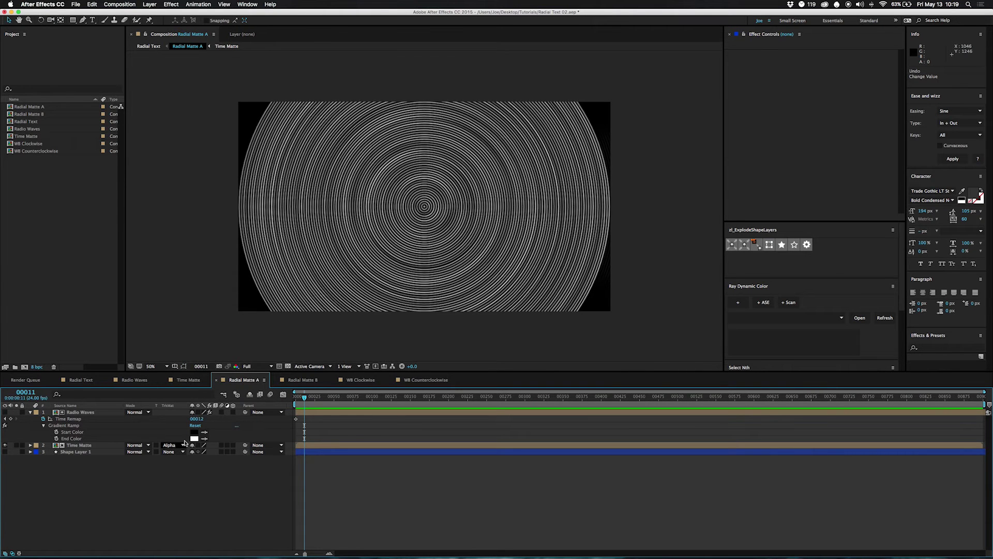
pyautogui.hotkey('shift', '.')
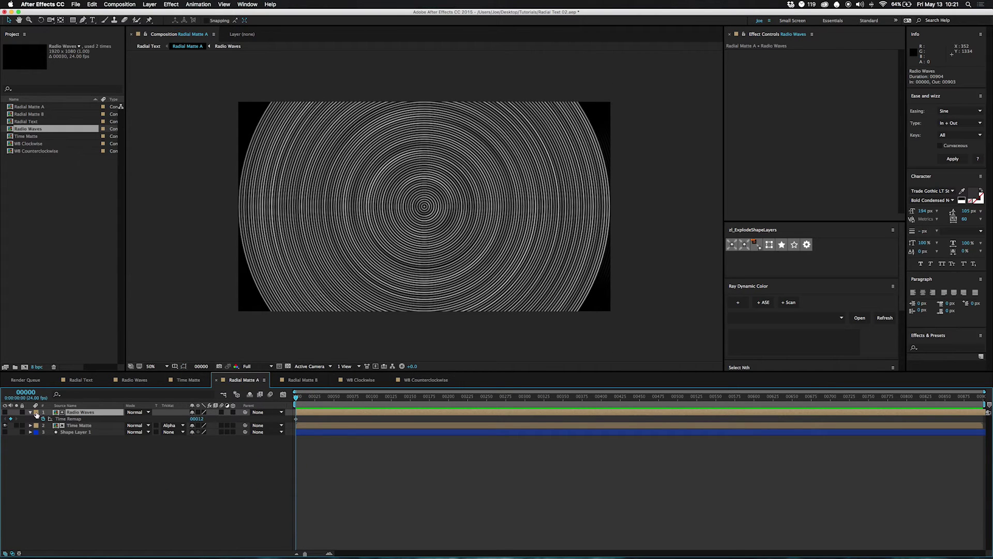
# Show the Radio Waves layer in Radial Matte A briefly to inspect it, and select the Time Matte layer
pyautogui.click(6, 412)
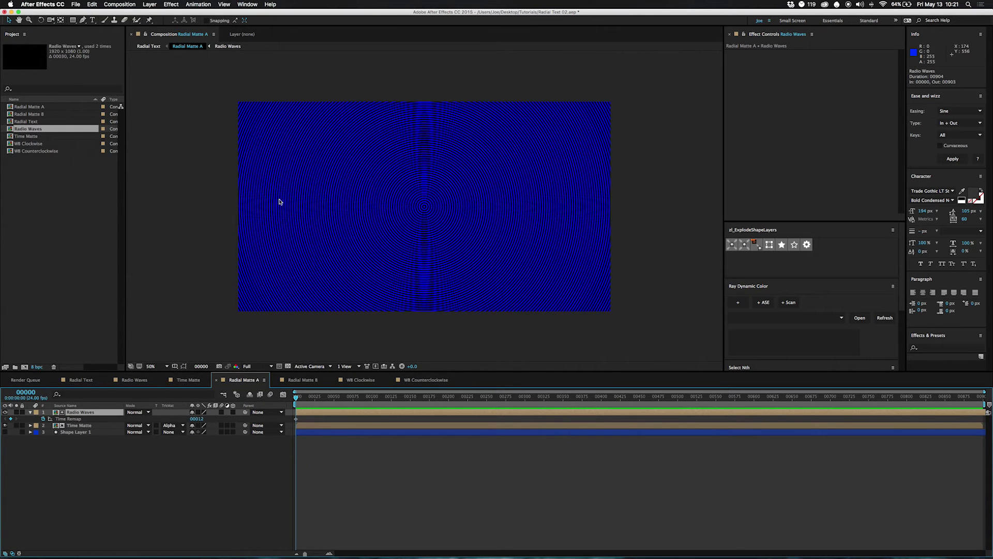
pyautogui.click(5, 412)
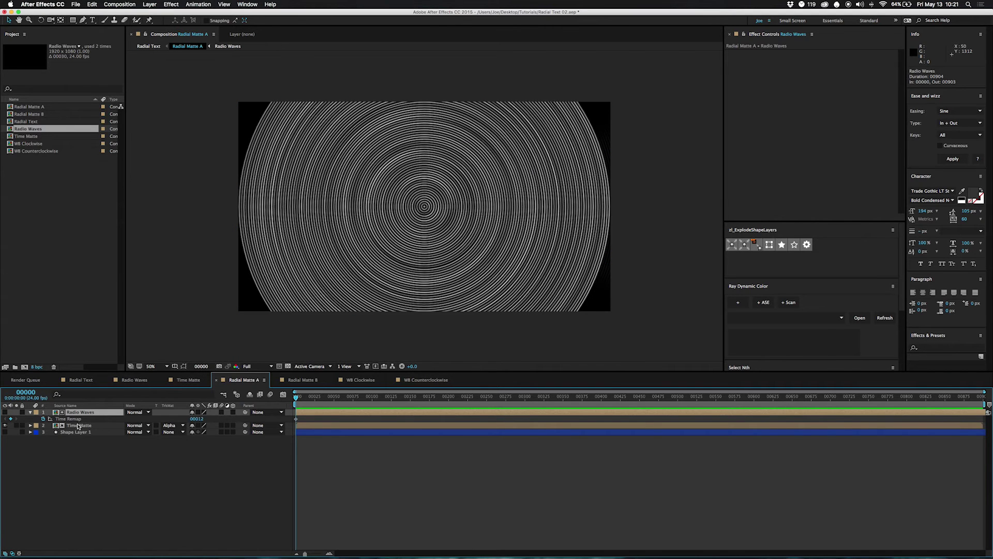
pyautogui.click(79, 425)
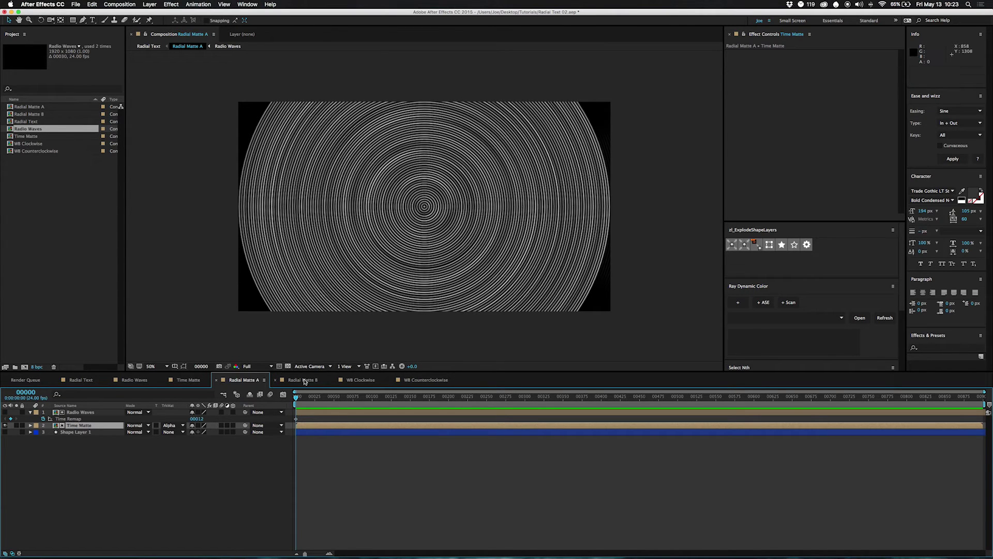
# In Radial Matte B, inspect Shape Layer 1 with Time Matte hidden, and restore the original layer visibility
pyautogui.click(508, 253)
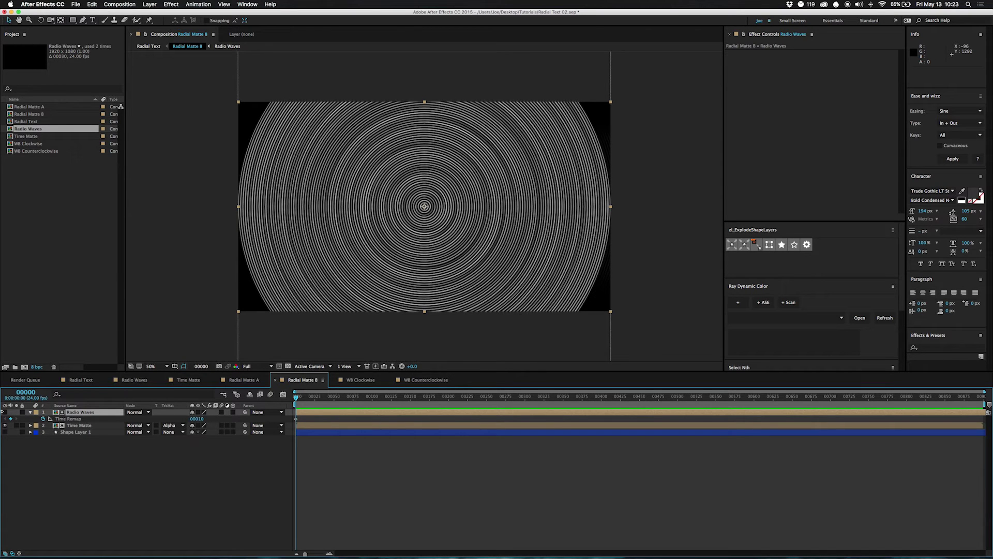
pyautogui.click(5, 426)
pyautogui.click(5, 432)
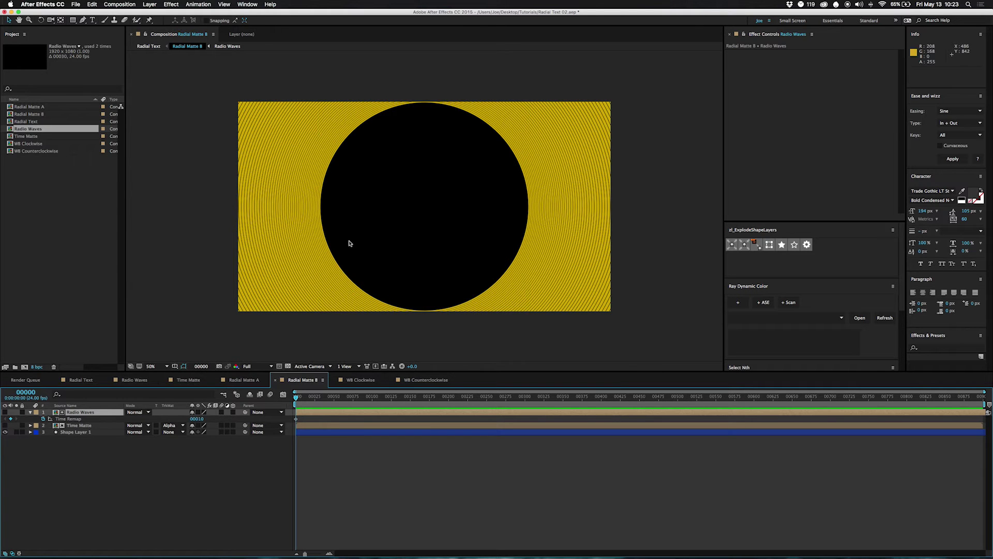
pyautogui.click(4, 412)
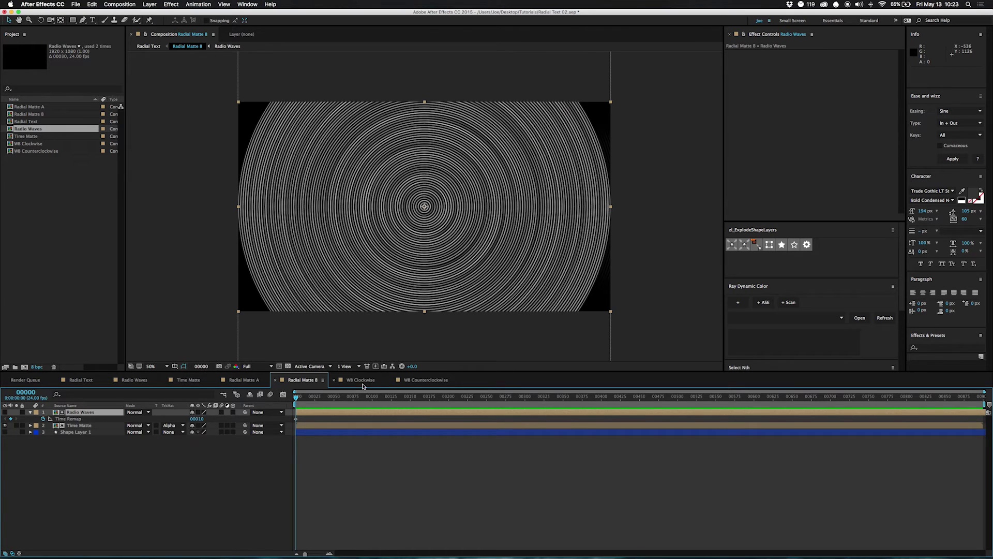
# Open the WB Clockwise composition and scrub to the text layer's second Source Text keyframe at frame 124
pyautogui.click(361, 380)
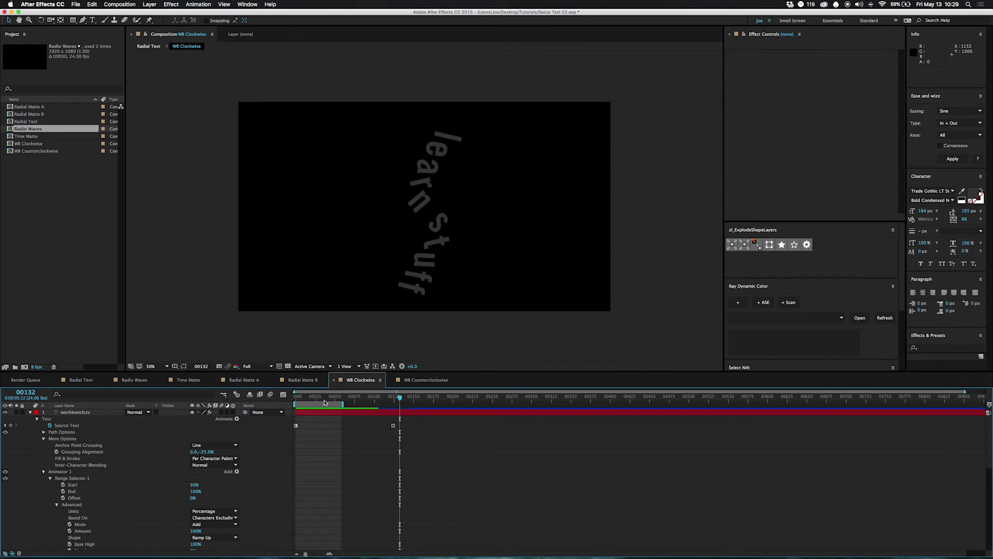
pyautogui.moveTo(310, 396)
pyautogui.mouseDown()
pyautogui.moveTo(407, 397)
pyautogui.moveTo(292, 397)
pyautogui.mouseUp()
pyautogui.moveTo(392, 401)
pyautogui.mouseDown()
pyautogui.moveTo(299, 398)
pyautogui.moveTo(393, 398)
pyautogui.mouseUp()
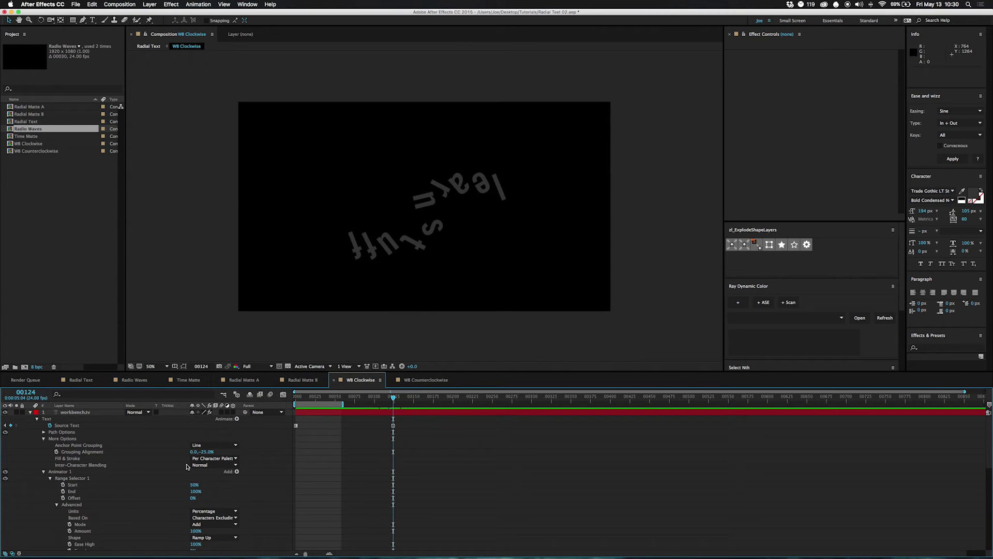
pyautogui.scroll(-2, 191, 488)
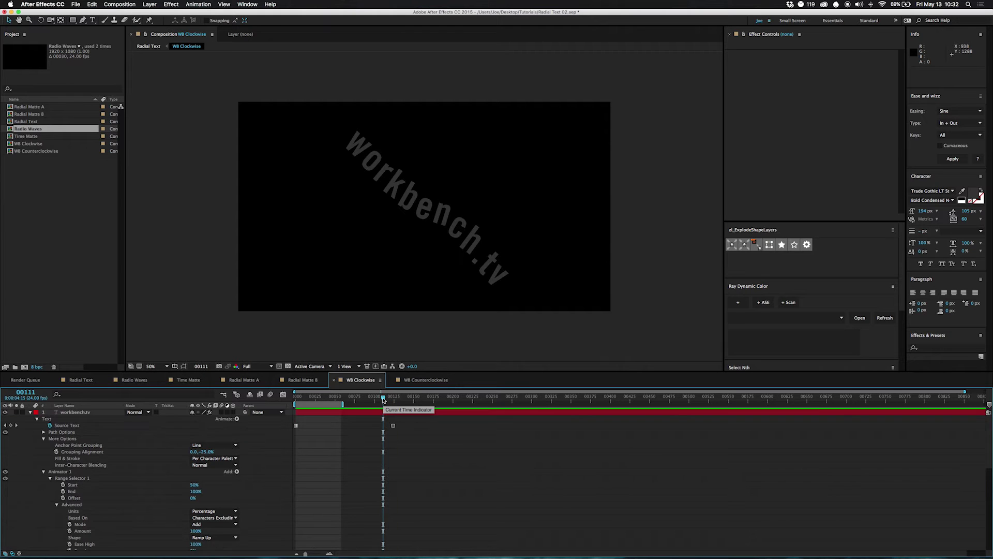
# Scrub WB Clockwise to frame 101 and turn off the Fill effect on the workbench.tv text layer
pyautogui.moveTo(383, 399); pyautogui.dragTo(375, 405)
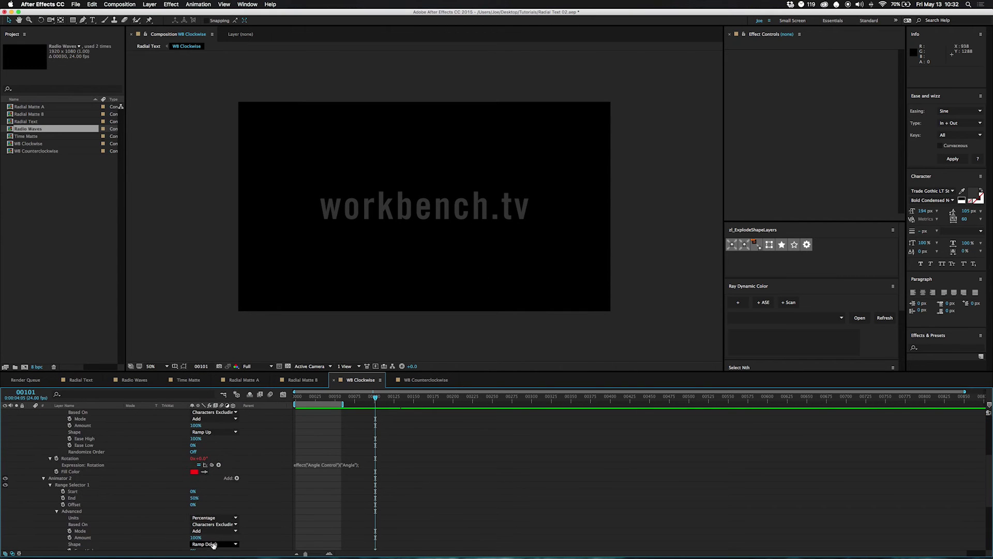
pyautogui.hotkey('ctrl', 'v')
pyautogui.click(736, 82)
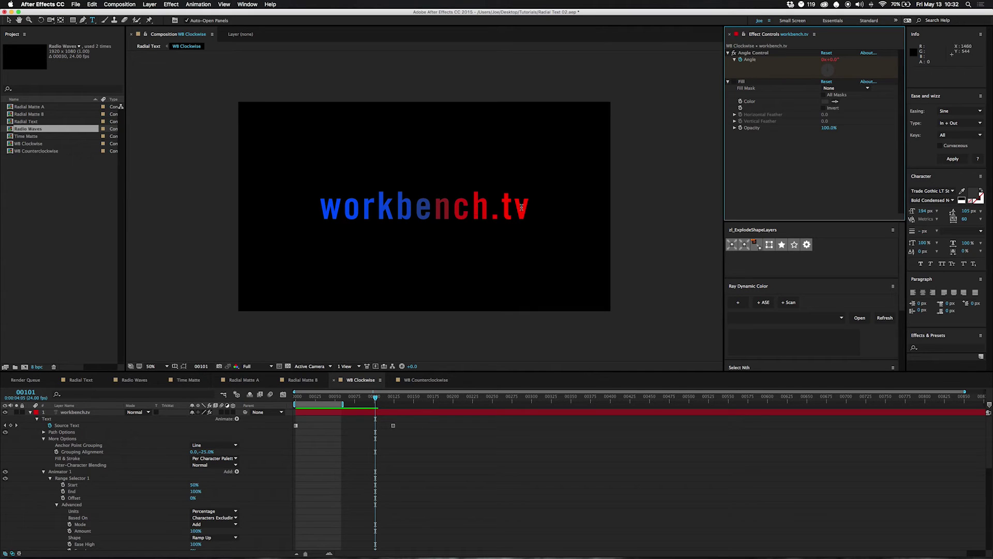
pyautogui.moveTo(375, 398)
pyautogui.mouseDown()
pyautogui.moveTo(390, 398)
pyautogui.moveTo(295, 400)
pyautogui.moveTo(390, 398)
pyautogui.moveTo(375, 398)
pyautogui.mouseUp()
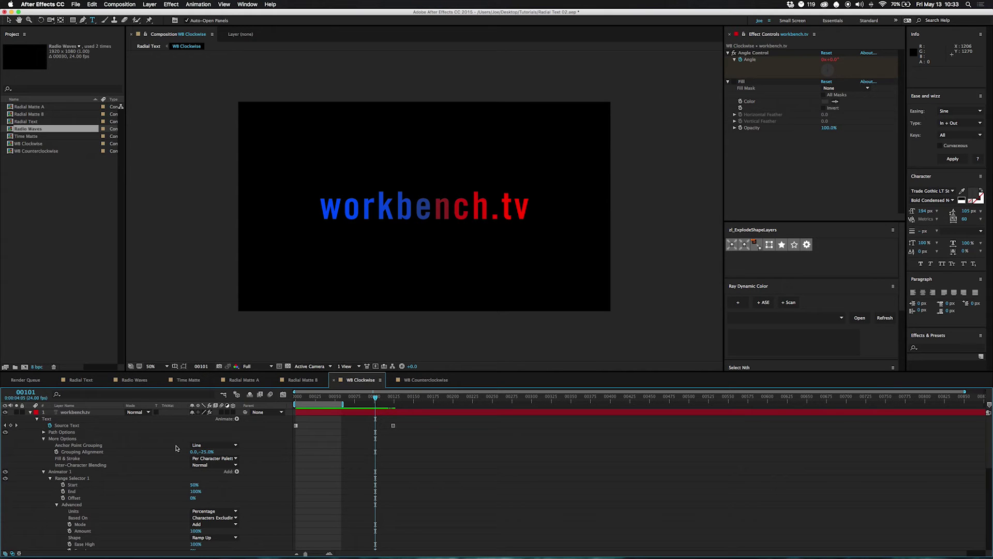
# Examine the text layer's More Options and the available Anchor Point Grouping choices, keeping Line
pyautogui.click(44, 438)
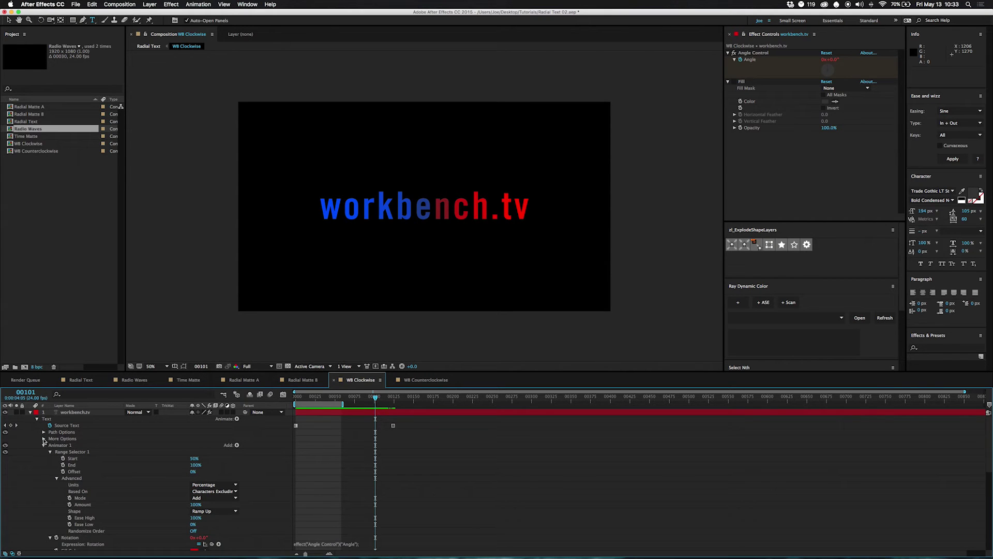
pyautogui.click(43, 438)
pyautogui.click(213, 445)
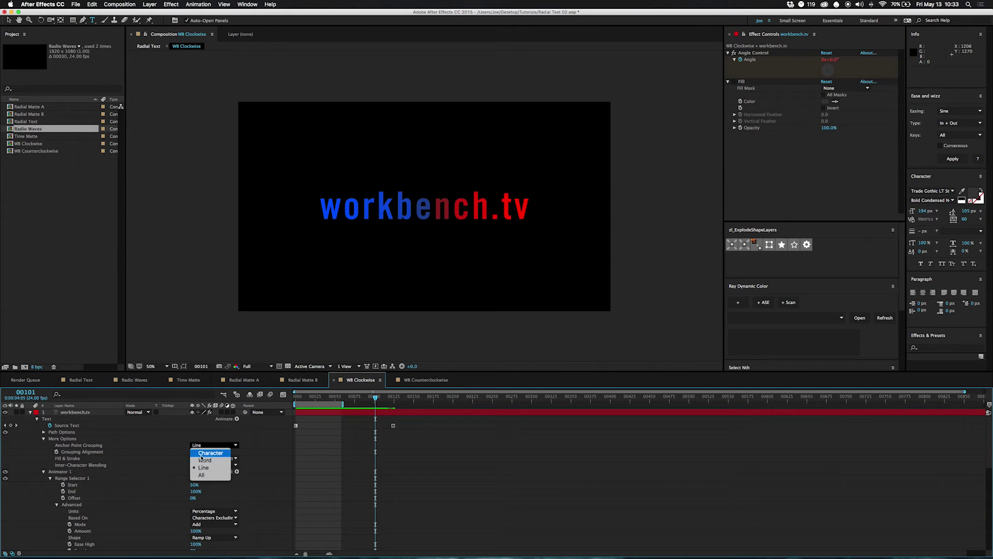
pyautogui.click(39, 456)
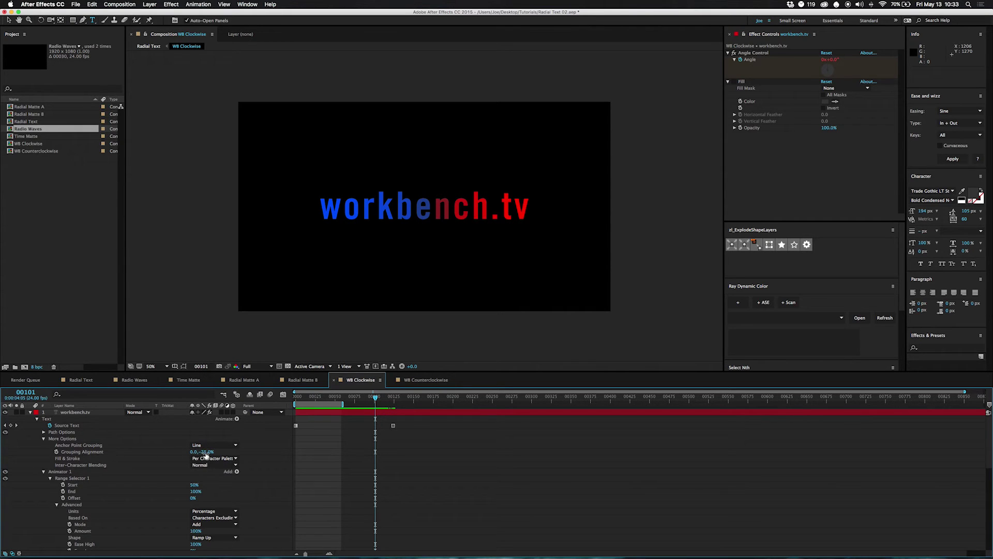
# Set the text's vertical Grouping Alignment to 0% and check the rotation at frame 118
pyautogui.moveTo(209, 453); pyautogui.dragTo(206, 453)
pyautogui.click(208, 451)
pyautogui.write('0')
pyautogui.press('Return')
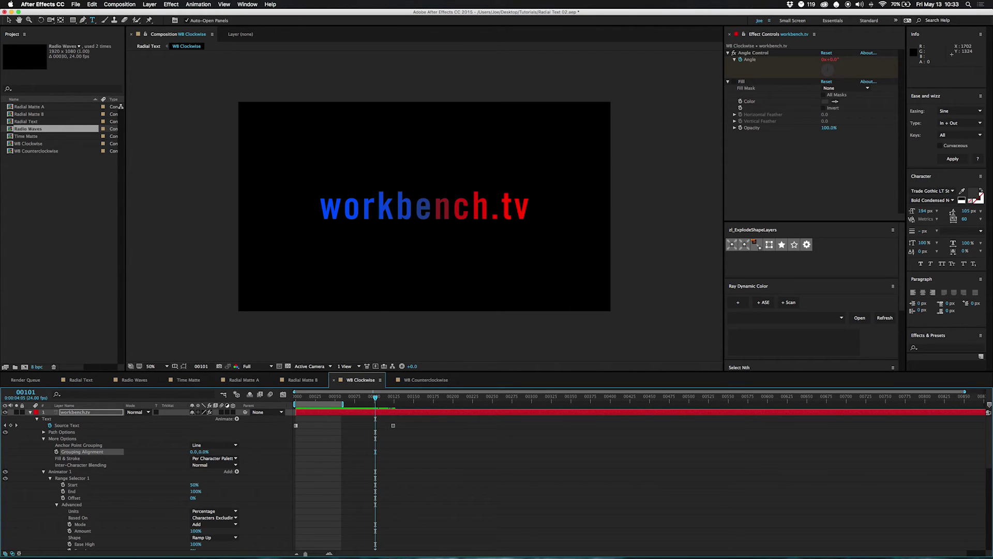
pyautogui.moveTo(381, 400)
pyautogui.mouseDown()
pyautogui.moveTo(395, 399)
pyautogui.moveTo(364, 398)
pyautogui.moveTo(388, 398)
pyautogui.mouseUp()
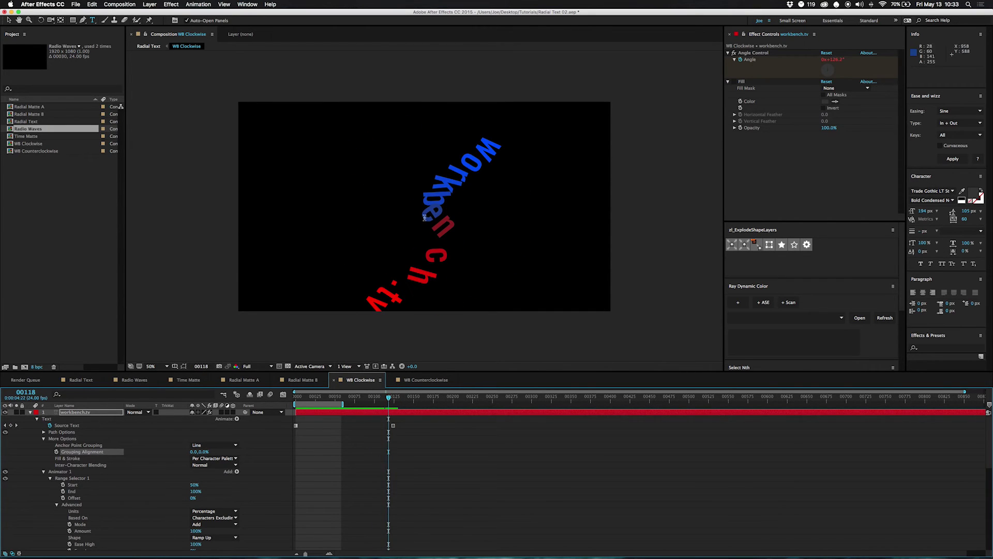
# Set the text's vertical Grouping Alignment to -25% and scrub back through the rotation to frame 103
pyautogui.click(205, 451)
pyautogui.write('-25')
pyautogui.press('Return')
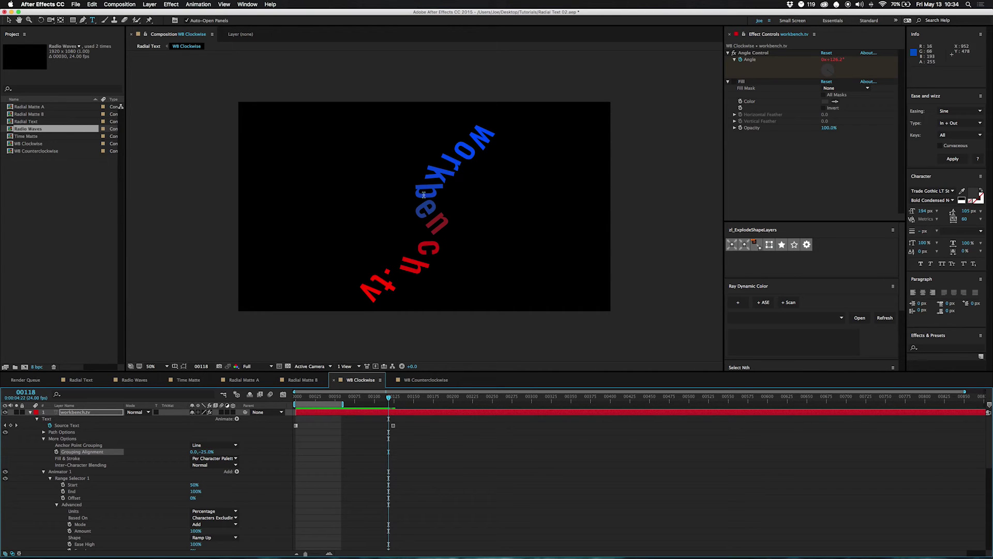
pyautogui.moveTo(391, 401)
pyautogui.mouseDown()
pyautogui.moveTo(376, 414)
pyautogui.moveTo(383, 398)
pyautogui.moveTo(398, 398)
pyautogui.moveTo(380, 399)
pyautogui.mouseUp()
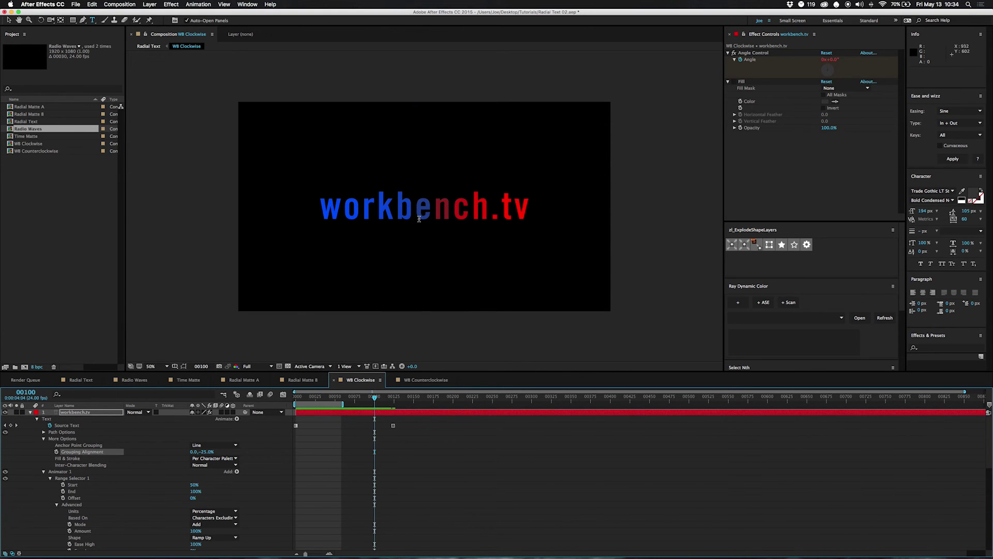
pyautogui.click(376, 401)
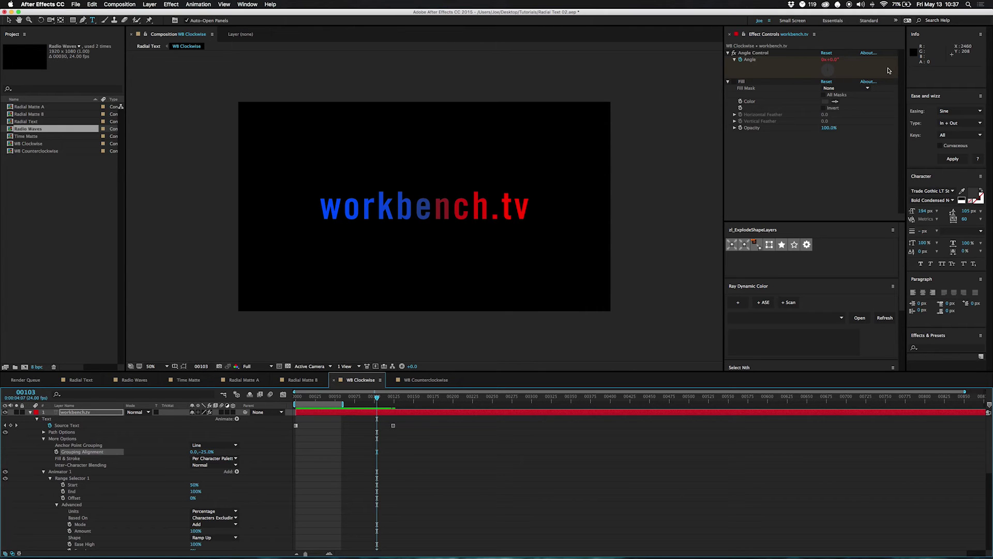
# Play the rotation to frame 129 and examine the range selectors and Rotation expressions of Animator 1 and Animator 2
pyautogui.scroll(-2, 124, 495)
pyautogui.scroll(-3, 125, 495)
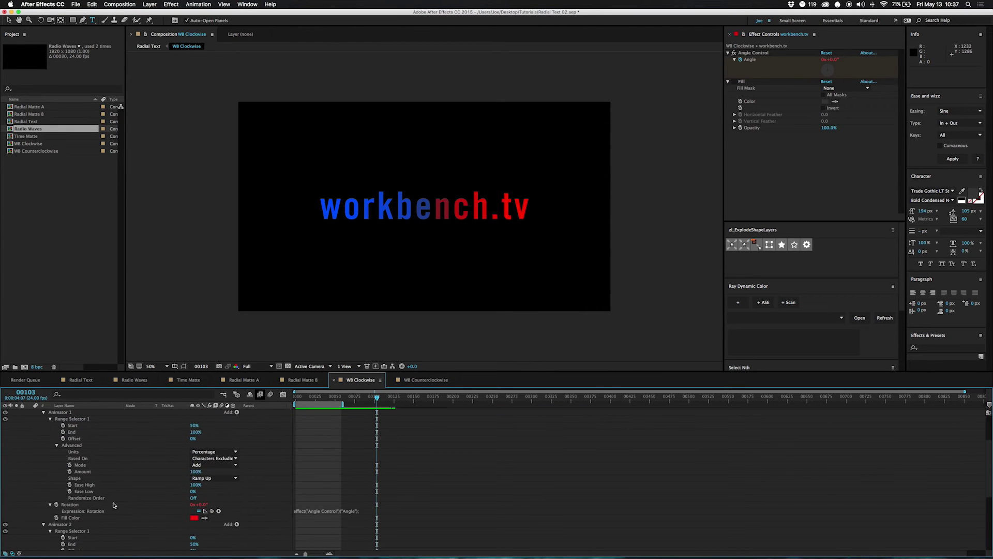
pyautogui.scroll(-7, 138, 507)
pyautogui.press('space')
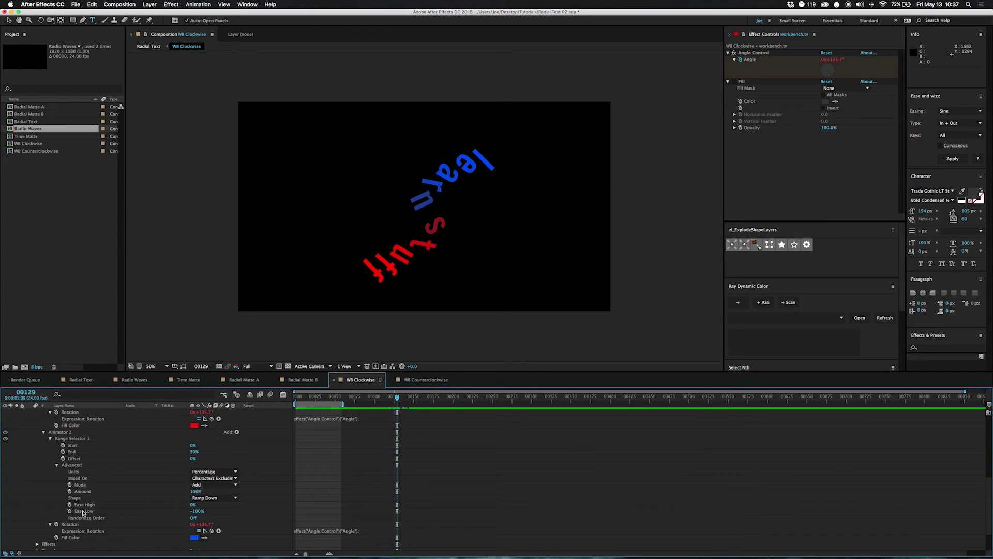
pyautogui.scroll(3, 151, 460)
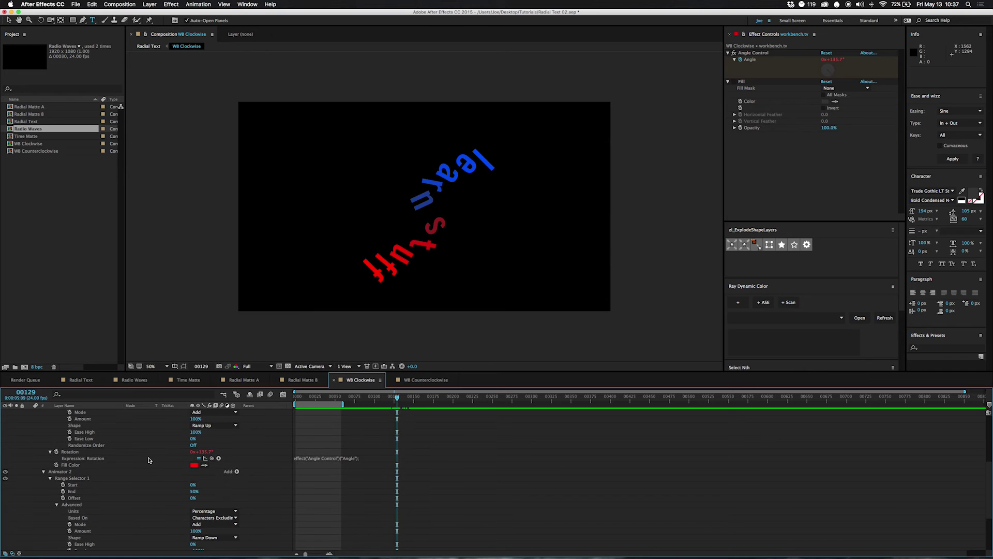
pyautogui.scroll(1, 150, 459)
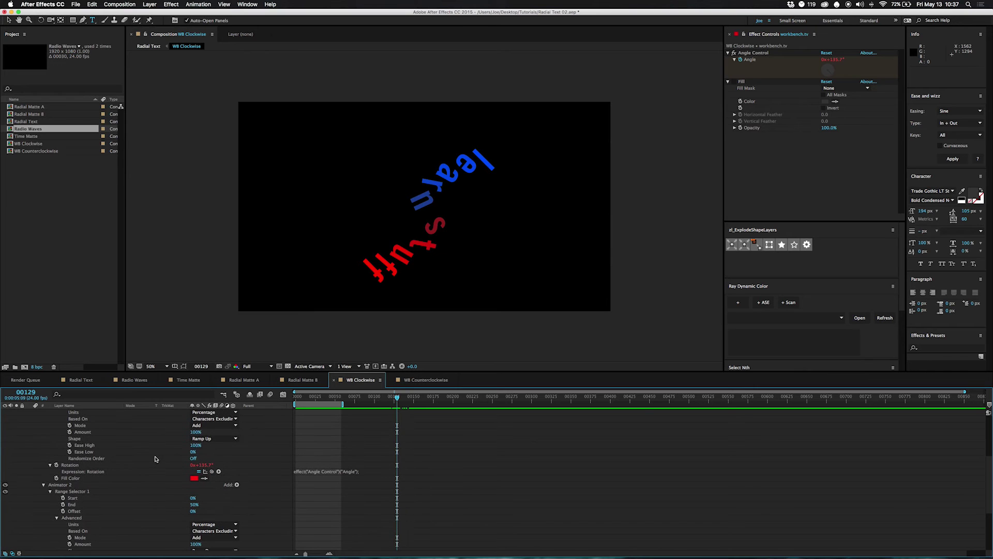
# Compare the Ease High and Ease Low settings of Animator 1 with those of Animator 2
pyautogui.click(195, 445)
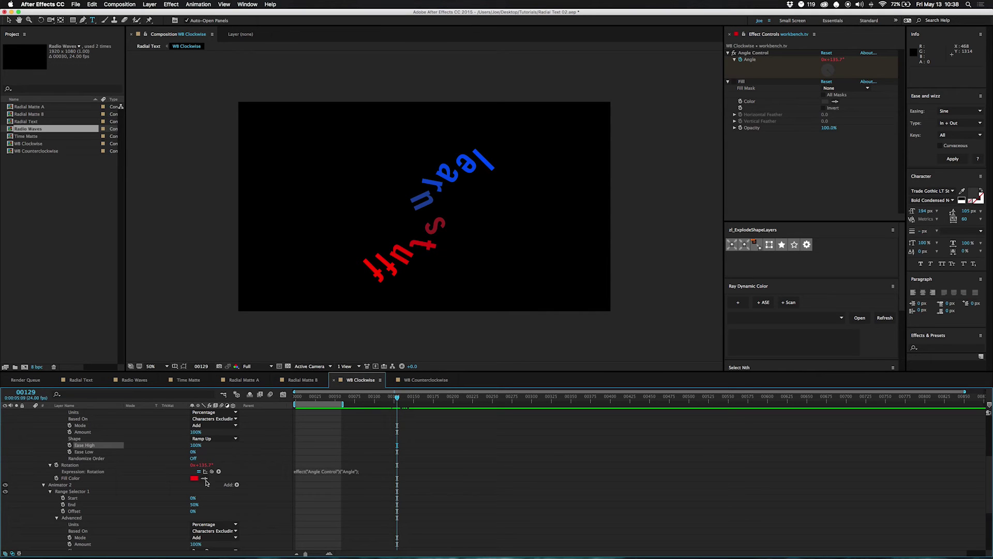
pyautogui.scroll(-4, 168, 463)
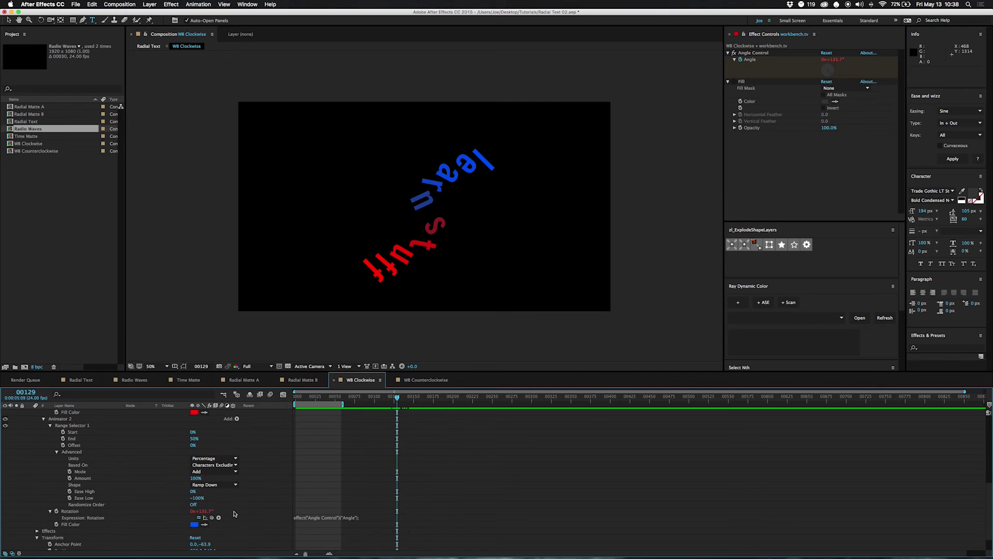
pyautogui.click(84, 491)
pyautogui.keyDown('shift'); pyautogui.click(164, 497); pyautogui.keyUp('shift')
pyautogui.click(164, 497)
# Check WB Counterclockwise back to its first frame, and turn the Fill effect on again for the text in WB Clockwise
pyautogui.click(422, 380)
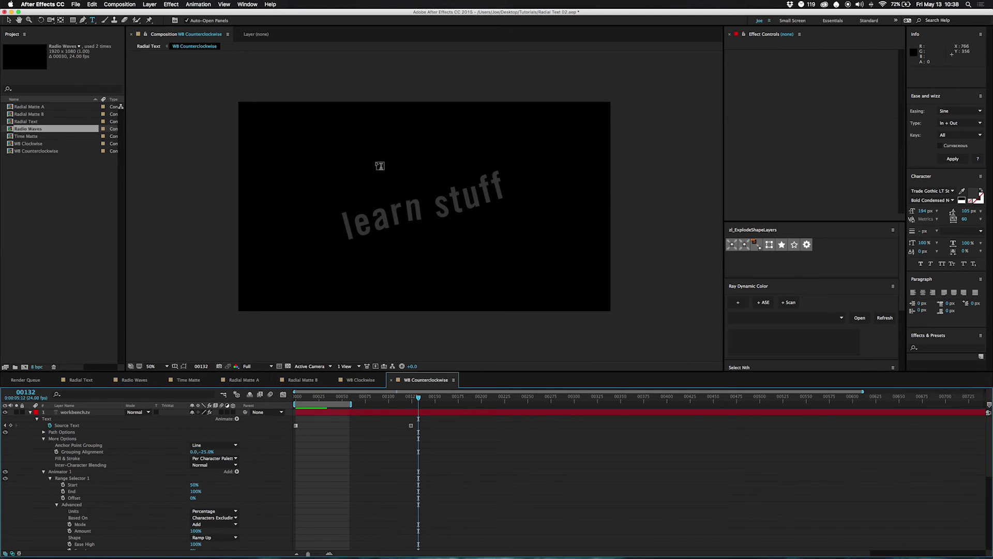
pyautogui.moveTo(349, 398); pyautogui.dragTo(296, 397)
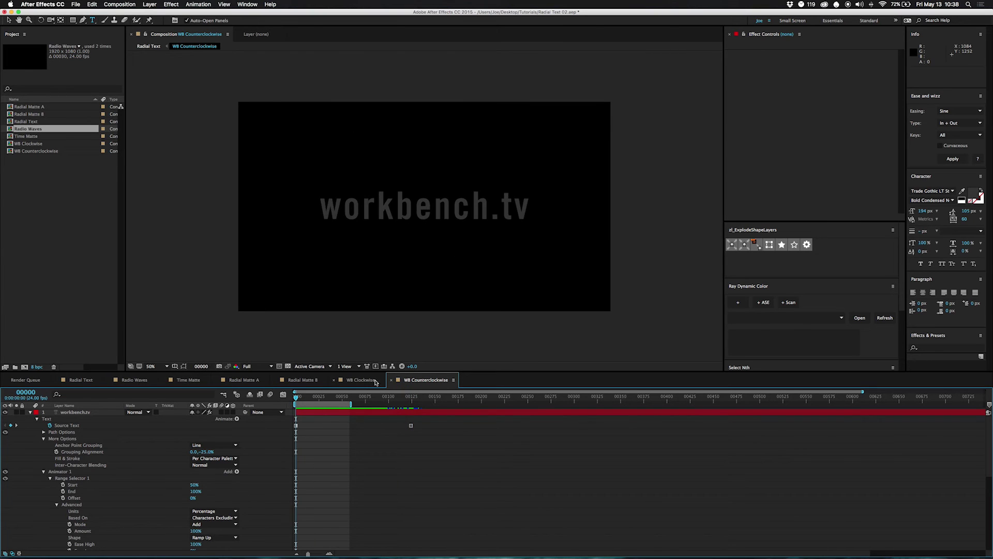
pyautogui.click(361, 380)
pyautogui.click(734, 82)
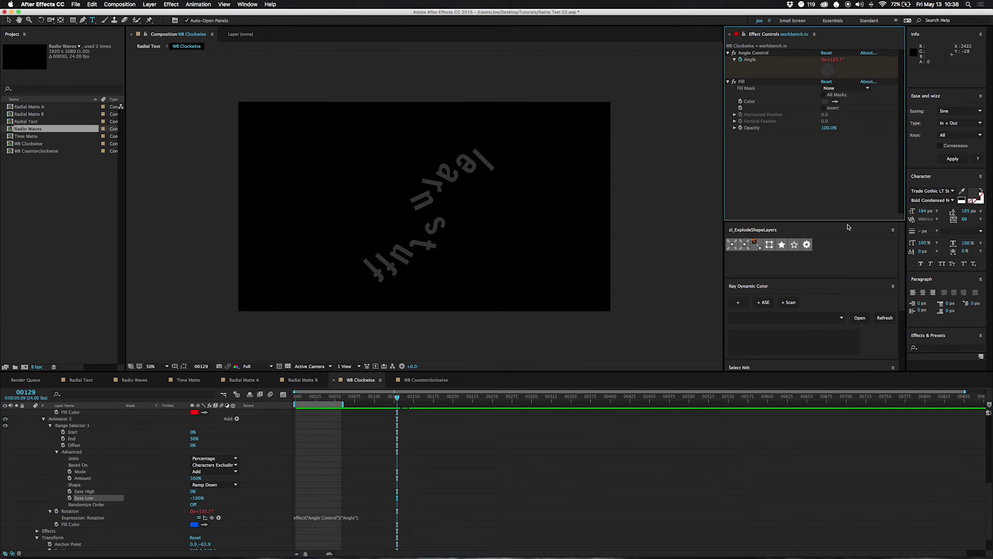
# In Radial Text at frame 24, briefly hide and show the WB Clockwise layer, followed by the WB Counterclockwise layer, to compare them
pyautogui.click(83, 380)
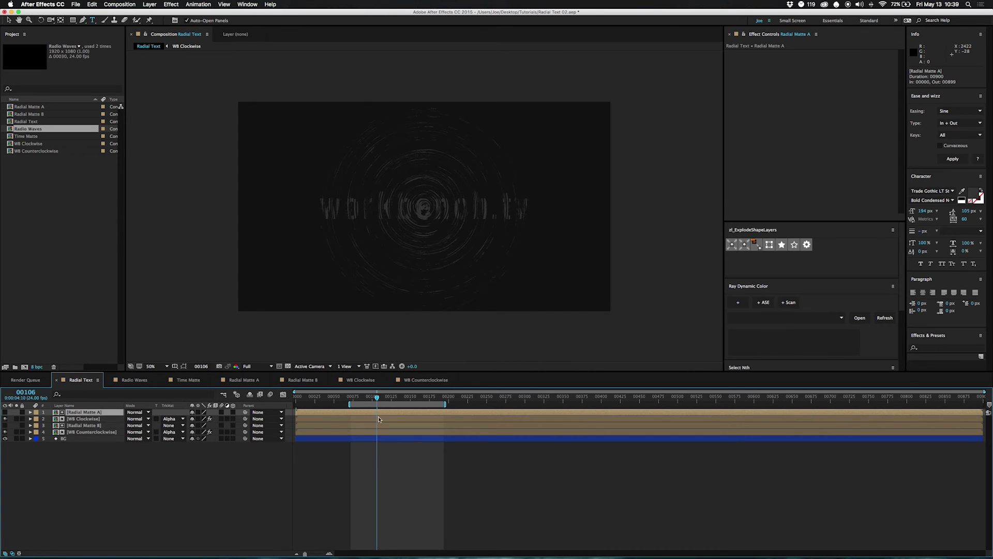
pyautogui.click(352, 398)
pyautogui.click(314, 398)
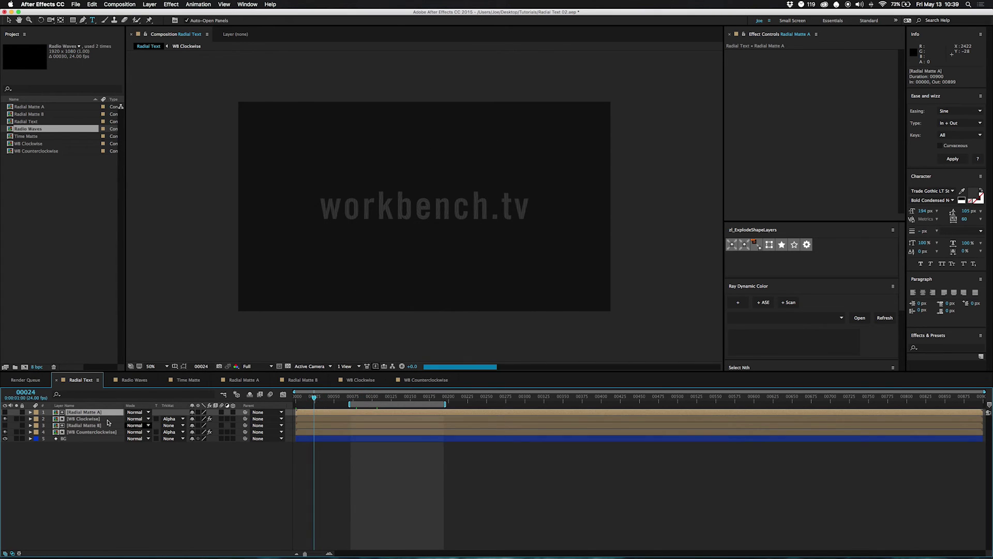
pyautogui.click(5, 419)
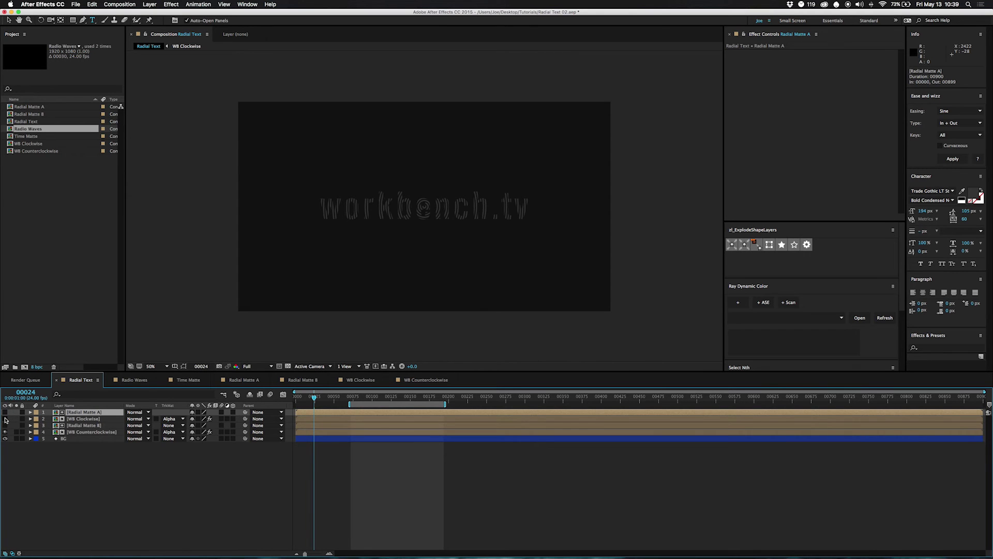
pyautogui.click(6, 419)
pyautogui.click(5, 432)
pyautogui.click(5, 432)
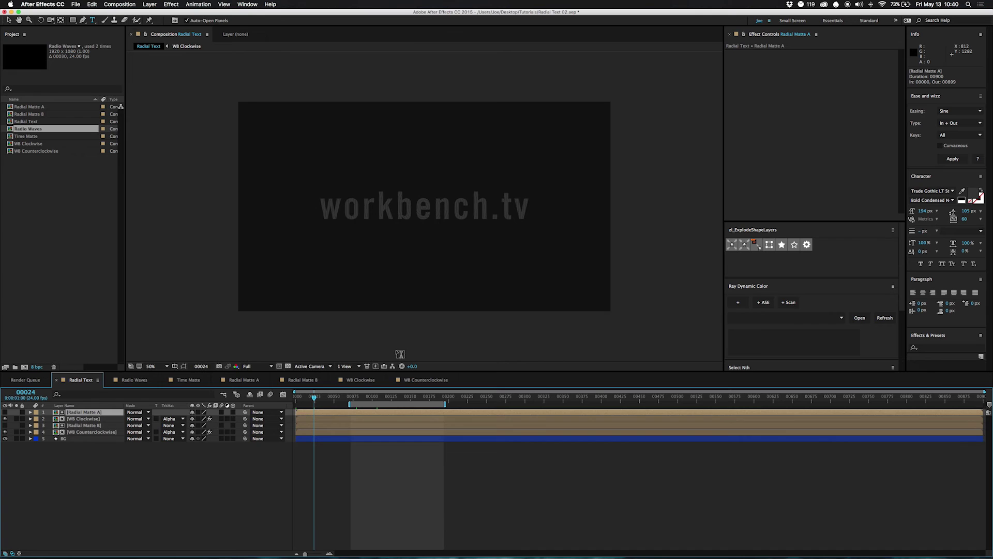
# Compare the Time Displacement settings and matte layers of WB Clockwise and WB Counterclockwise in Radial Text
pyautogui.press('v')
pyautogui.click(80, 419)
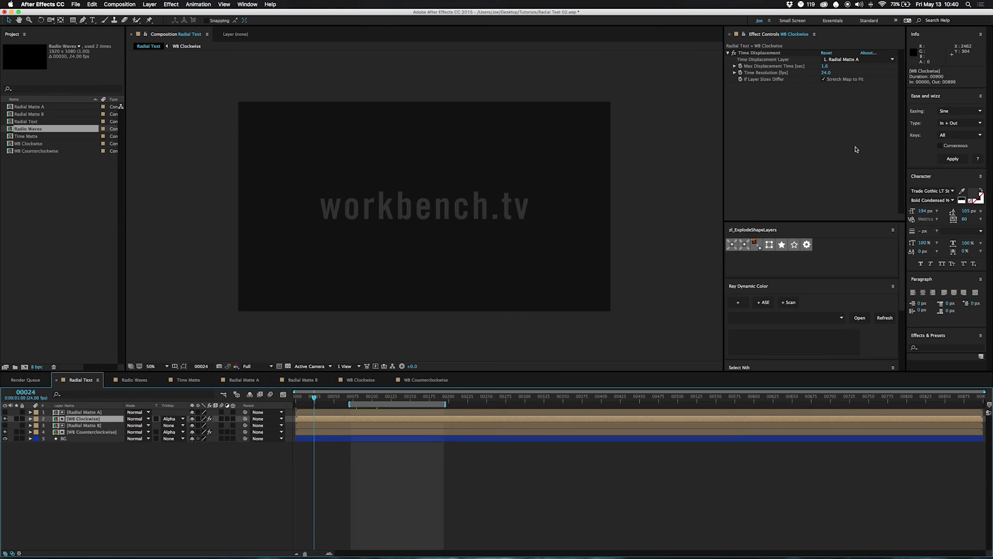
pyautogui.click(83, 432)
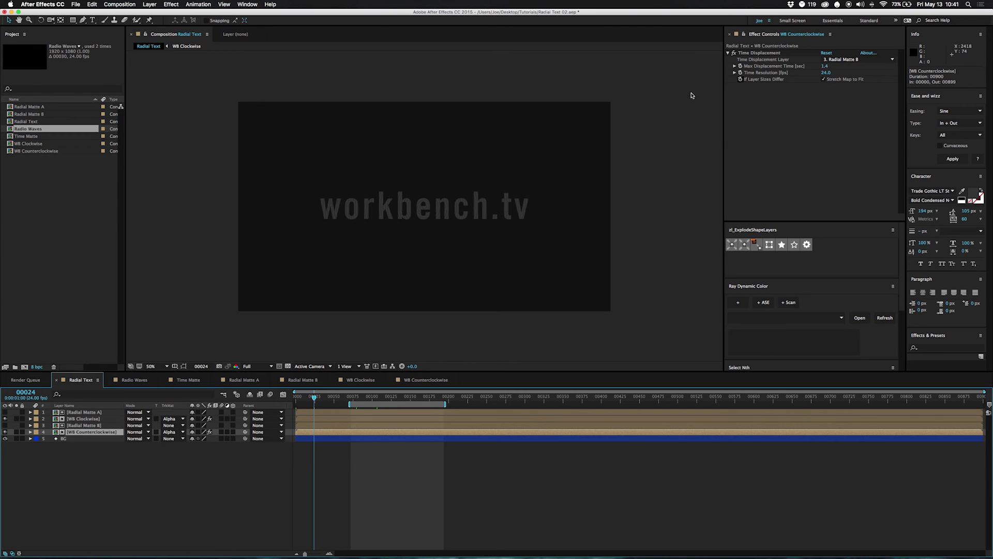
pyautogui.click(86, 425)
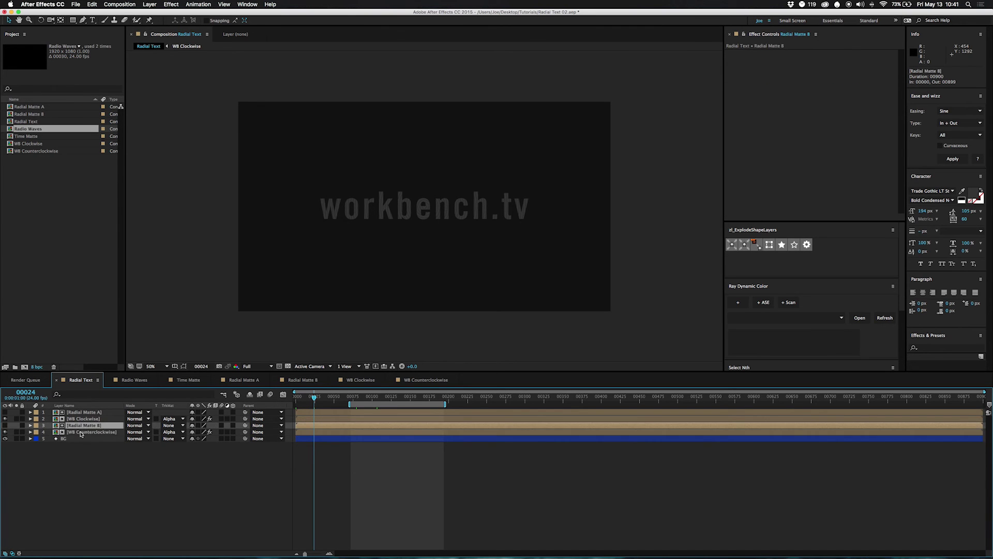
pyautogui.click(82, 432)
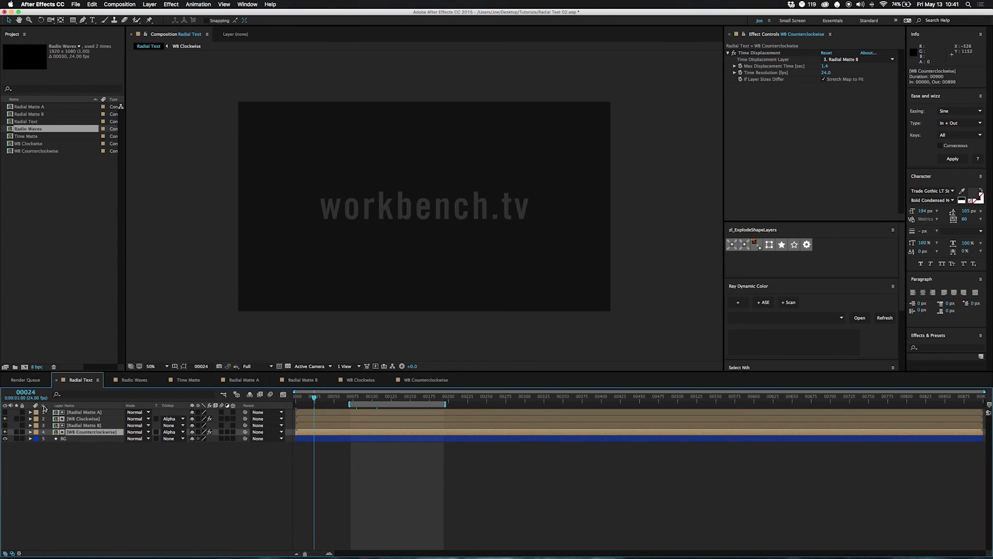
pyautogui.click(80, 419)
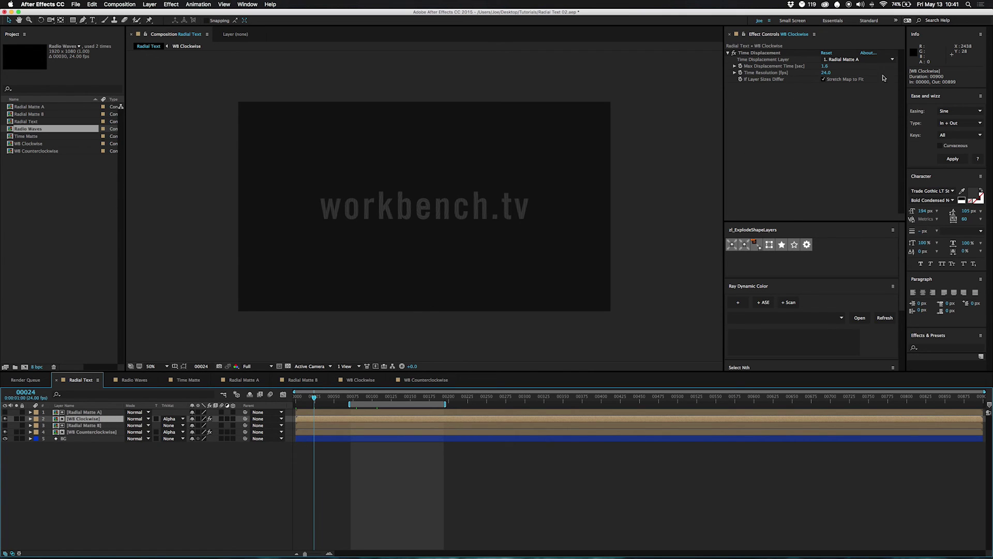
pyautogui.click(761, 66)
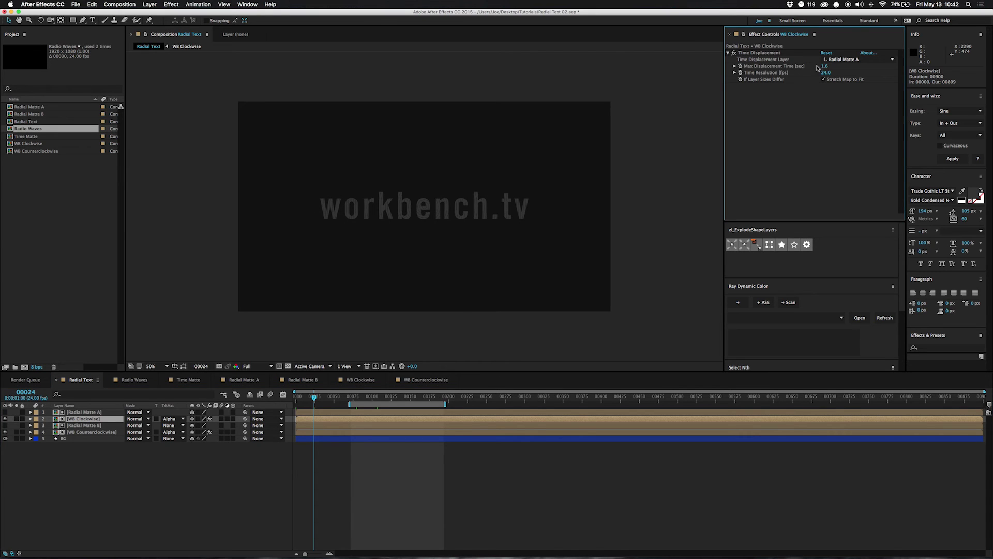
# Set Max Displacement Time to 3 on the WB Counterclockwise layer and preview the animation with the playhead at frame 128
pyautogui.click(76, 430)
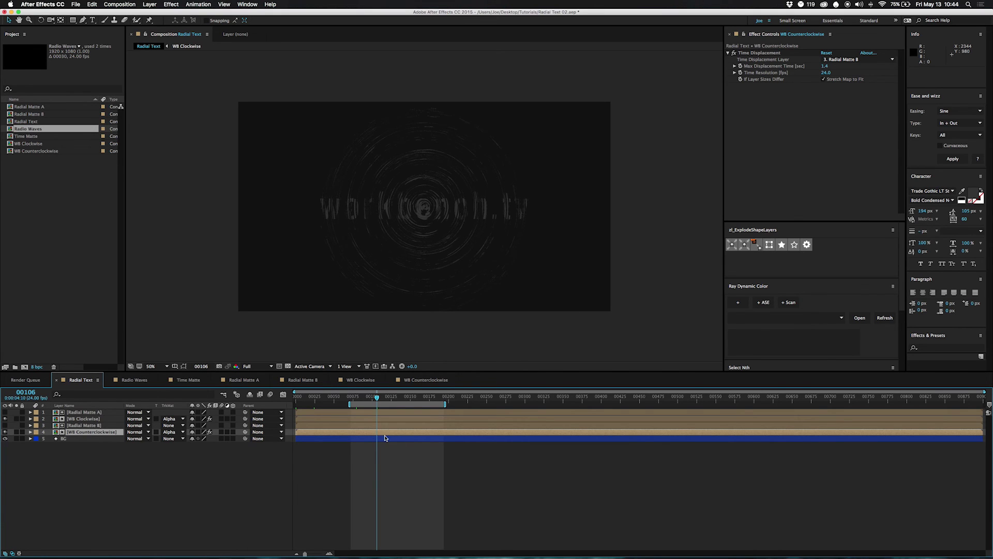
pyautogui.moveTo(824, 67); pyautogui.dragTo(830, 67)
pyautogui.click(824, 66)
pyautogui.write('3')
pyautogui.press('Return')
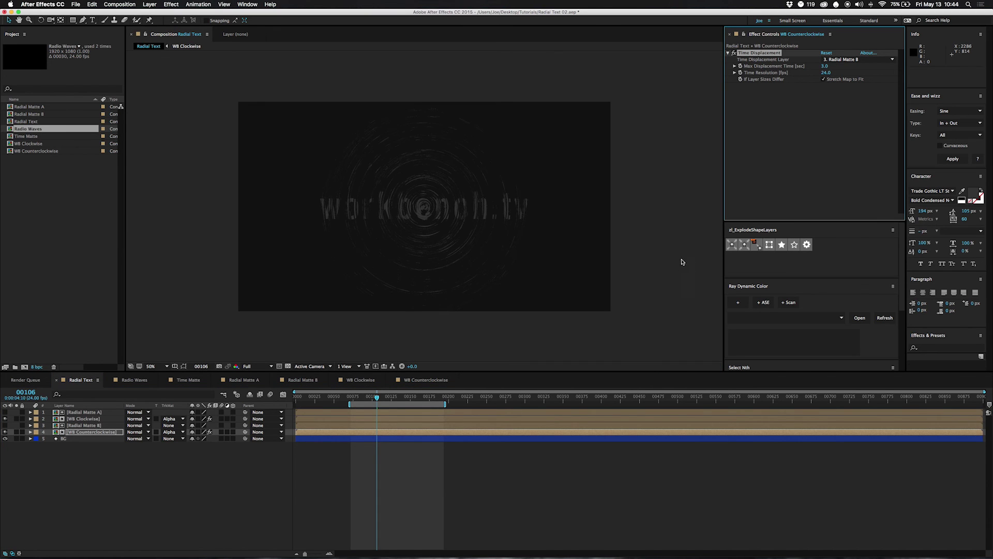
pyautogui.click(394, 397)
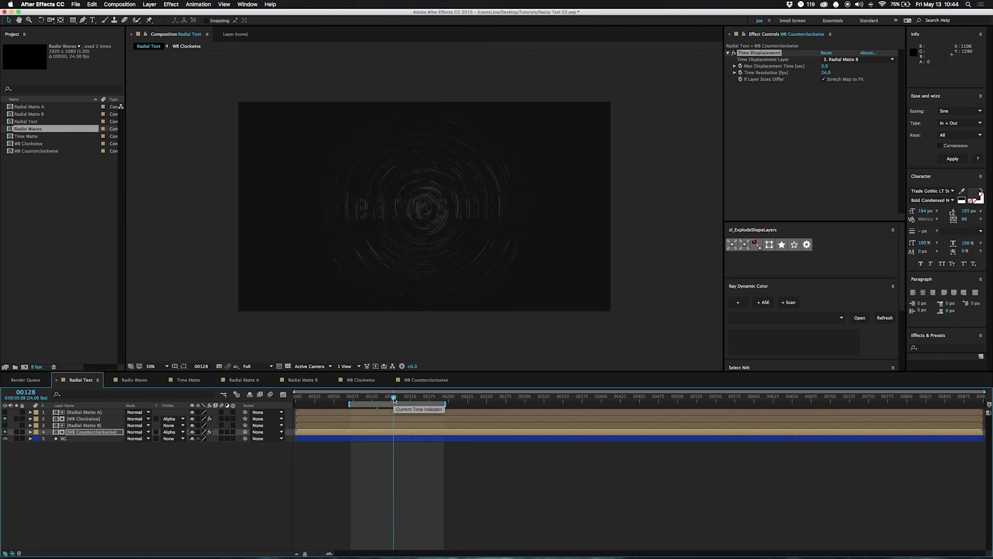
pyautogui.press('space')
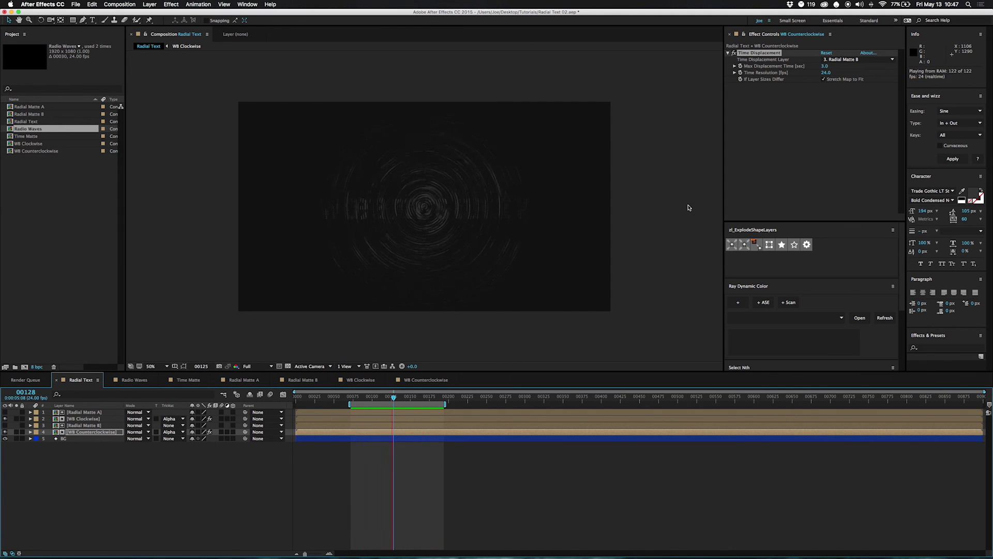
# Reduce WB Counterclockwise's Max Displacement Time to 0.7 and open the value for editing again
pyautogui.moveTo(824, 66); pyautogui.dragTo(807, 66)
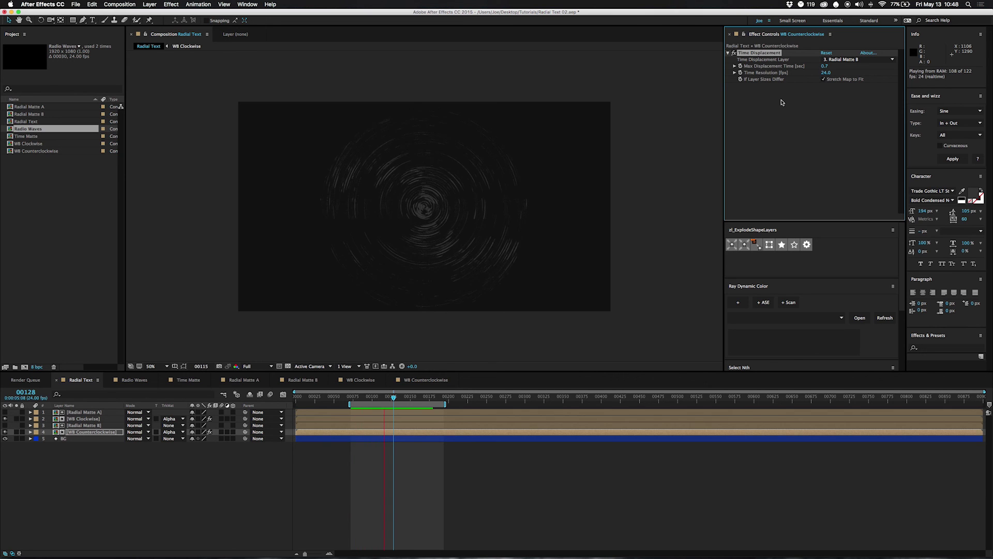
pyautogui.moveTo(823, 67); pyautogui.dragTo(826, 68)
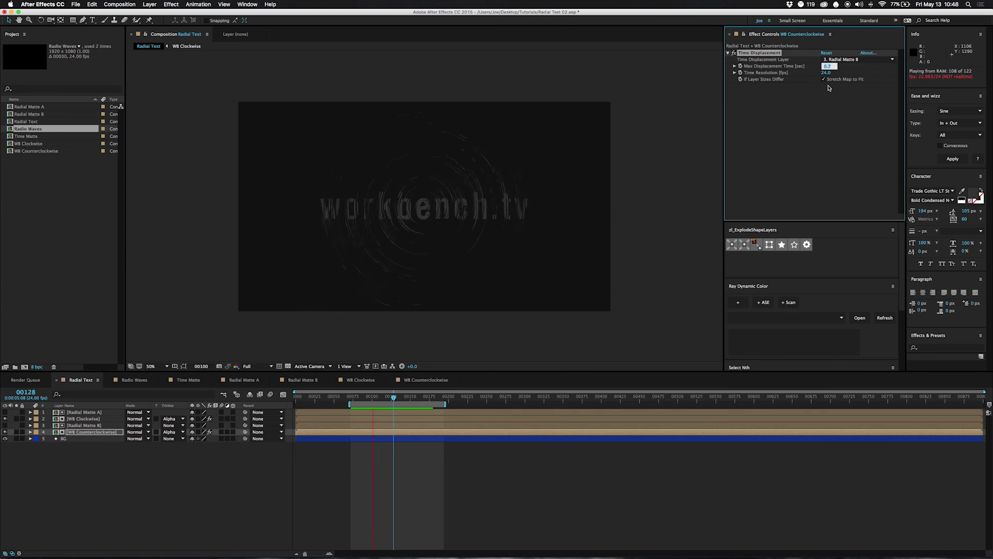